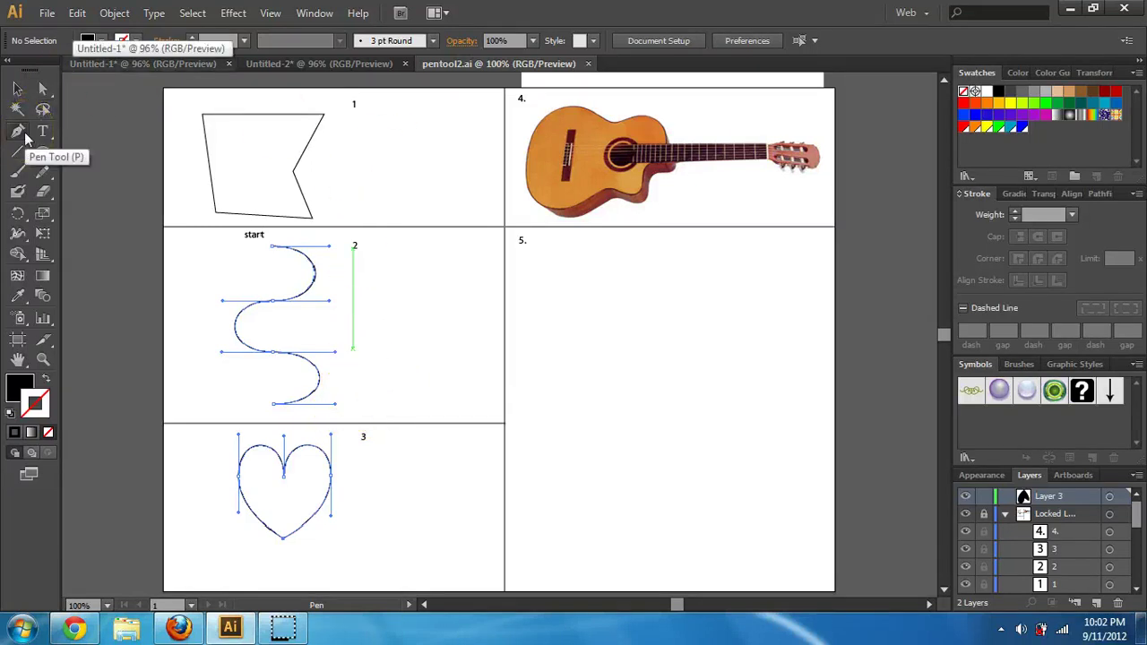
# Draw a closed five-point notched flag about 92 pt wide and 105 pt high beside number 1 with the Pen tool.
pyautogui.moveTo(20, 133); pyautogui.dragTo(121, 132)
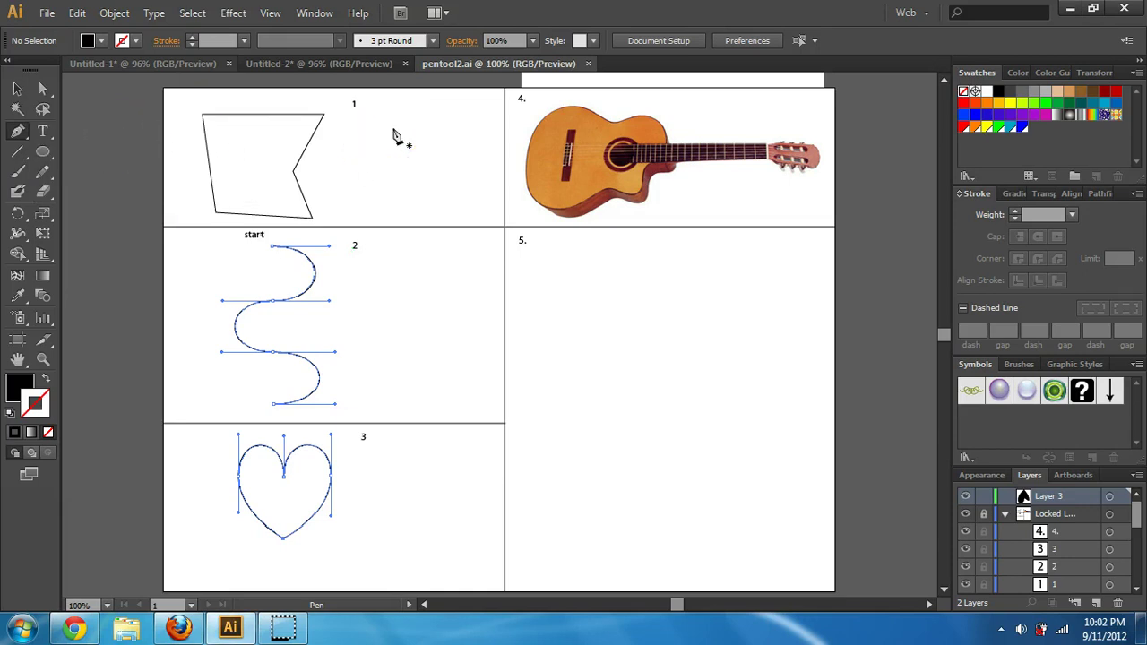
pyautogui.click(460, 115)
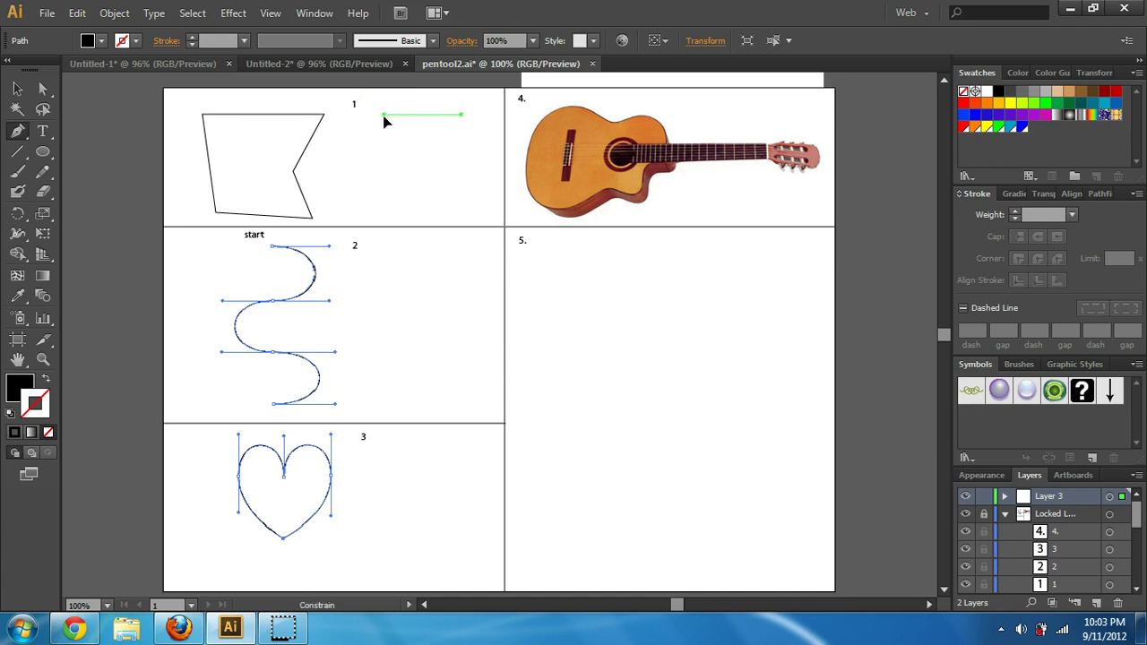
pyautogui.click(385, 116)
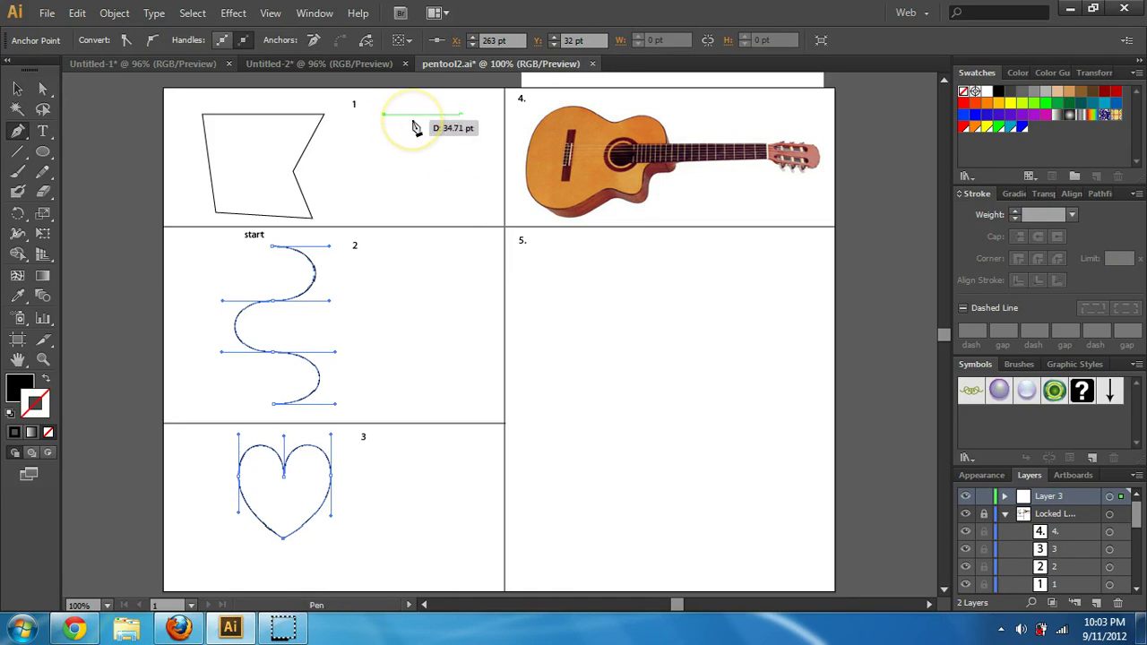
pyautogui.click(384, 203)
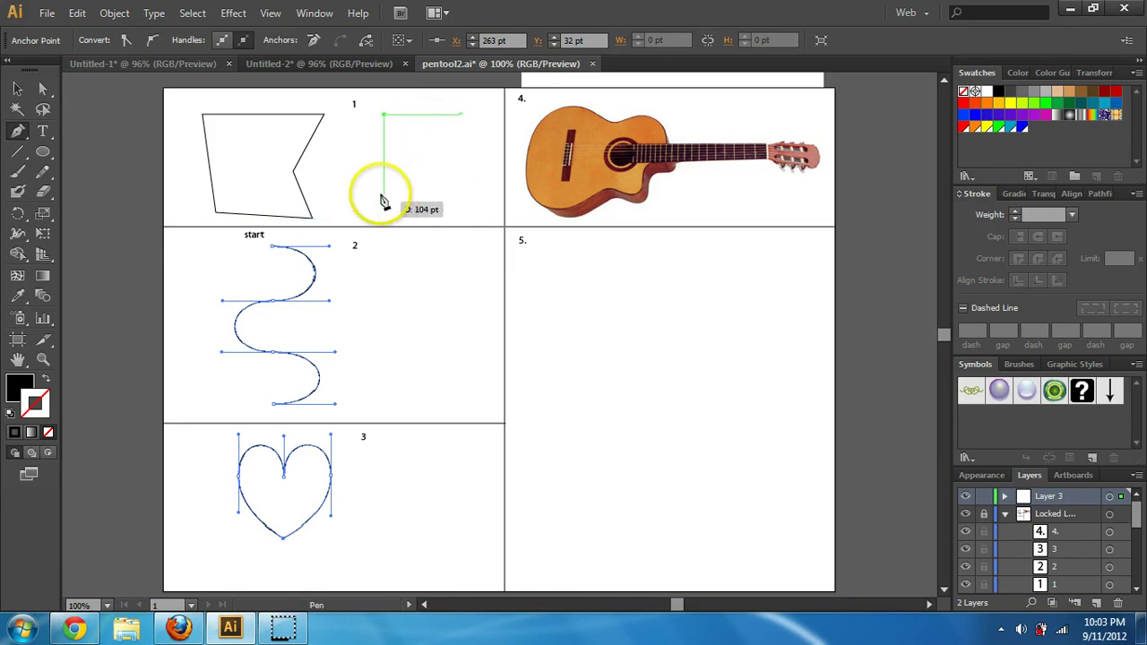
pyautogui.click(385, 202)
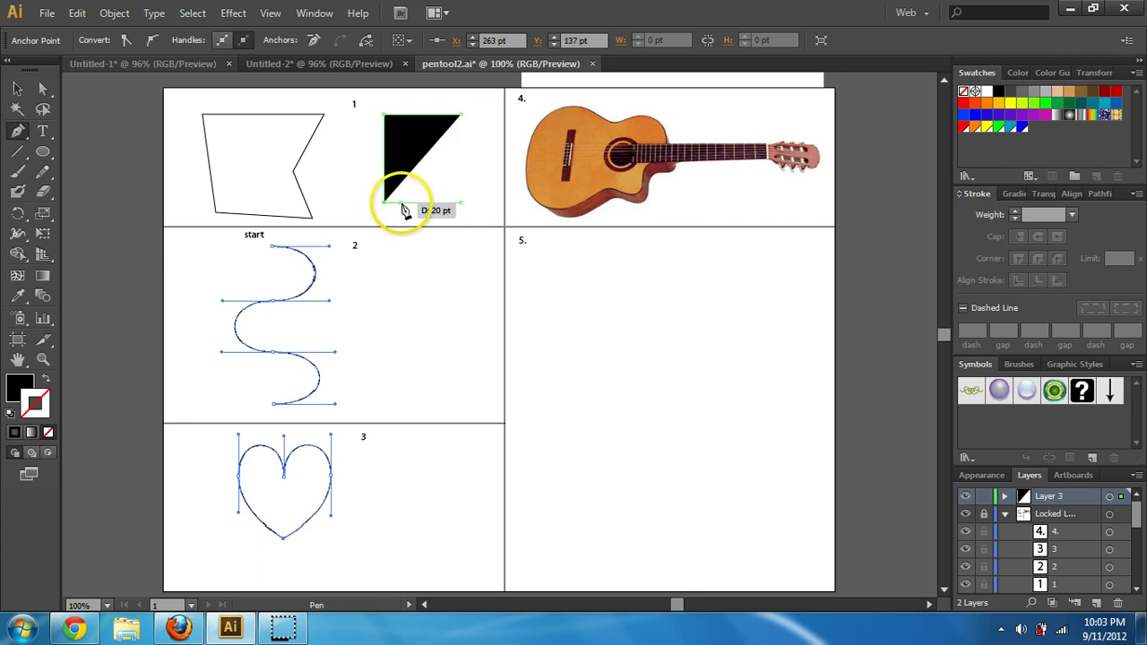
pyautogui.click(460, 203)
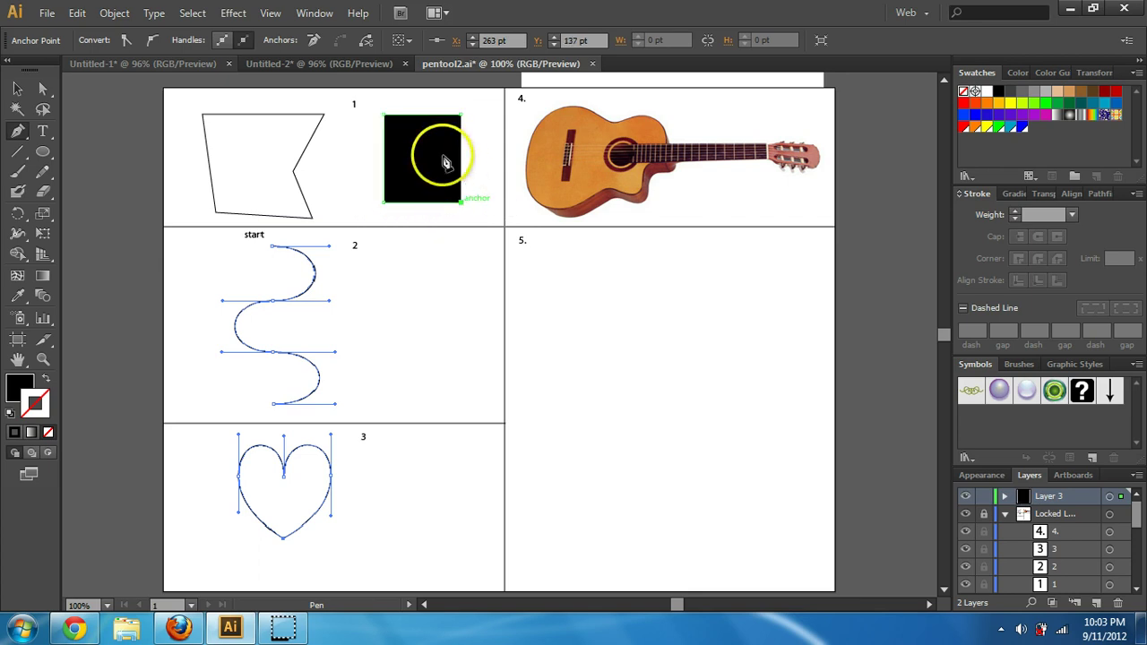
pyautogui.click(429, 153)
pyautogui.click(459, 118)
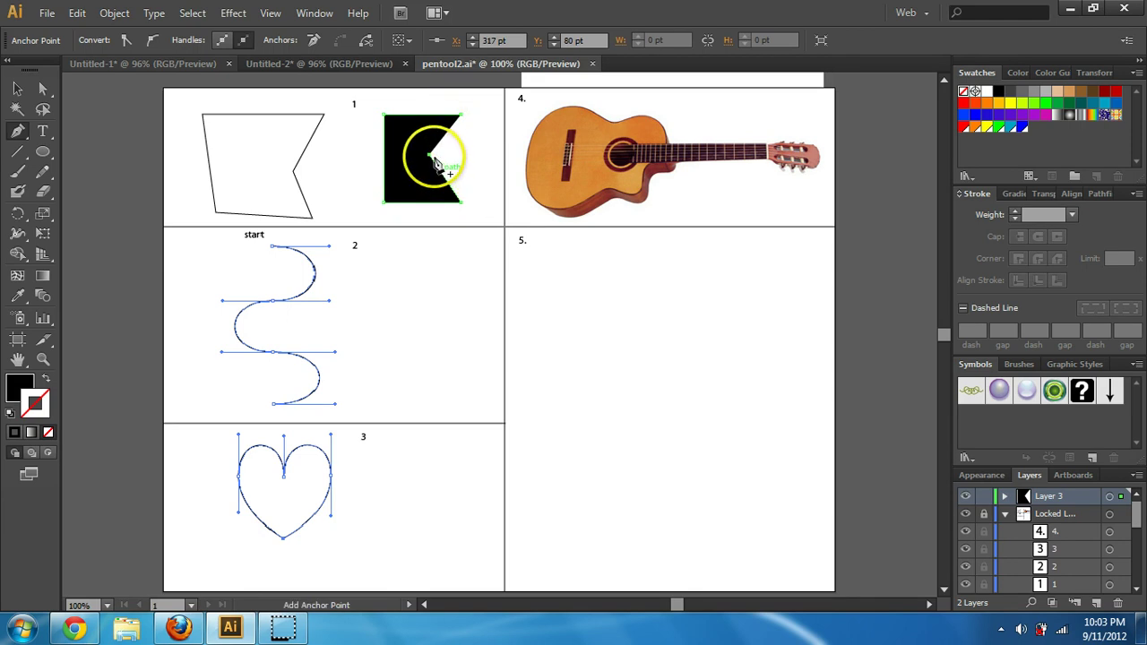
pyautogui.click(384, 115)
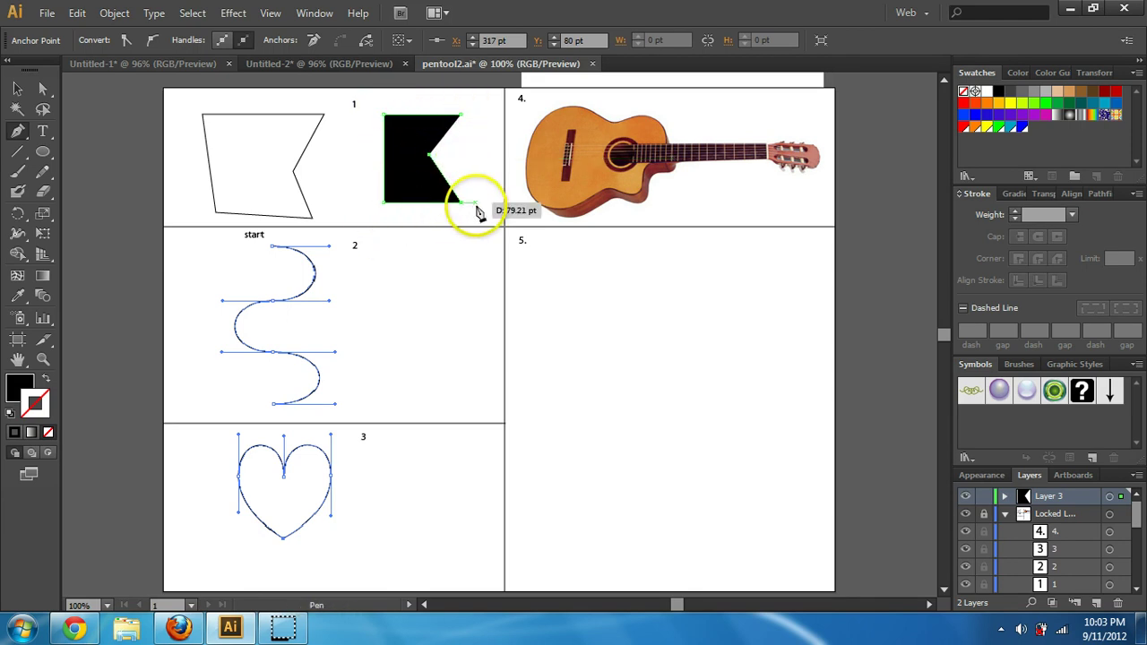
pyautogui.moveTo(431, 159); pyautogui.dragTo(466, 121)
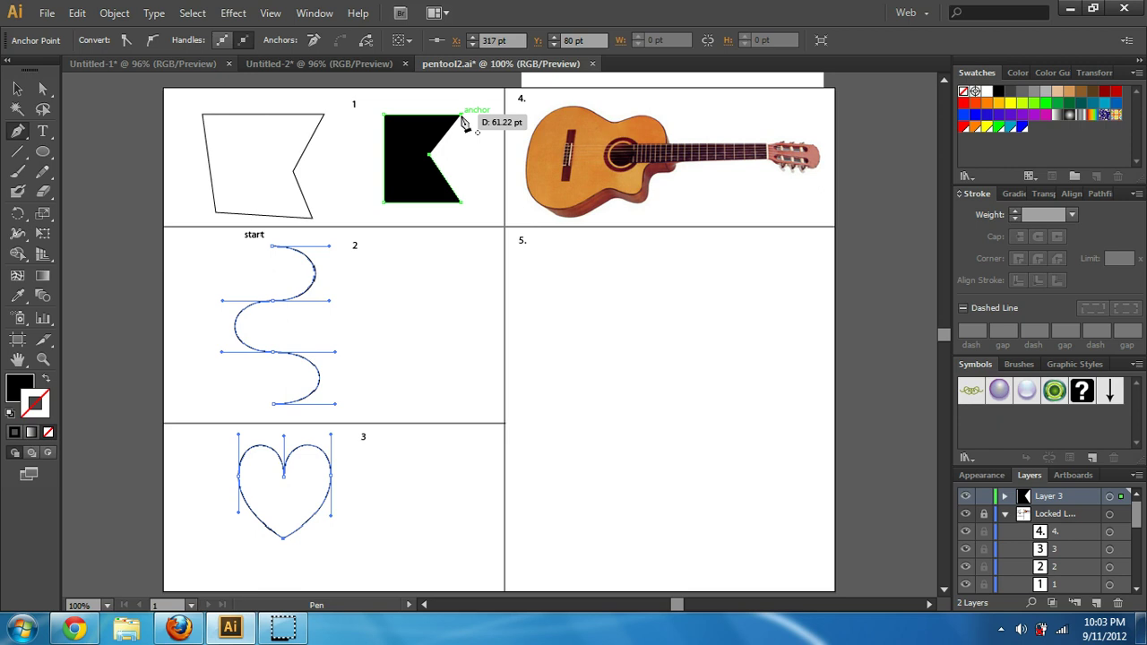
pyautogui.moveTo(464, 123)
pyautogui.mouseDown()
pyautogui.moveTo(469, 140)
pyautogui.moveTo(430, 165)
pyautogui.moveTo(461, 116)
pyautogui.mouseUp()
# Swap the new flag's fill and stroke for a black outline with no fill, and deselect it.
pyautogui.click(17, 88)
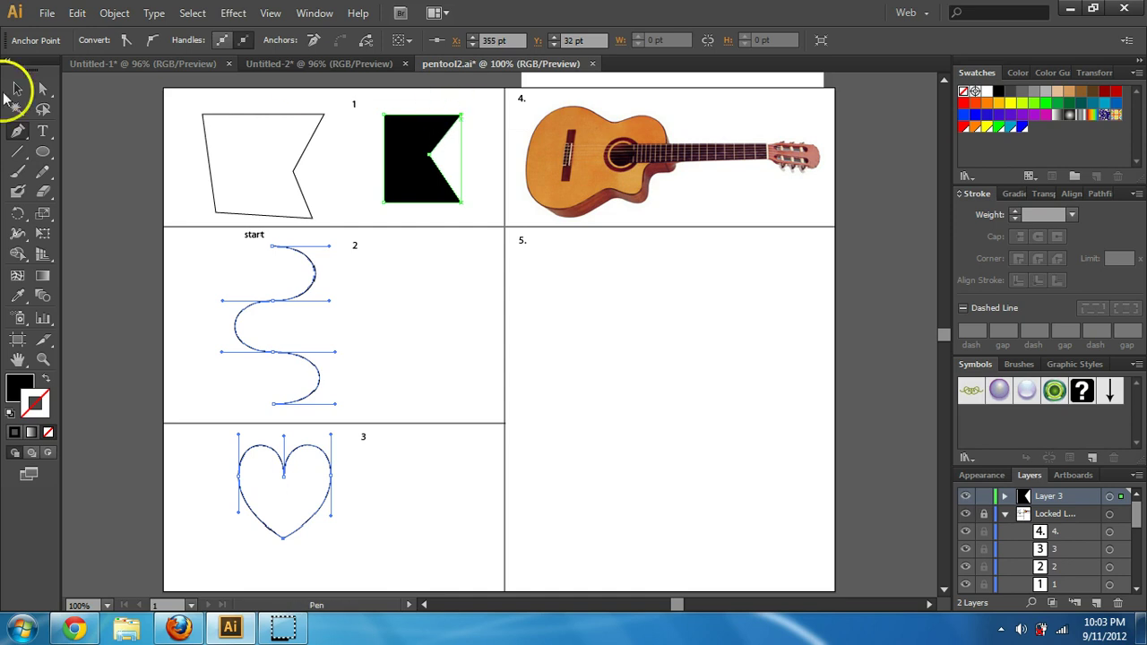
pyautogui.click(607, 307)
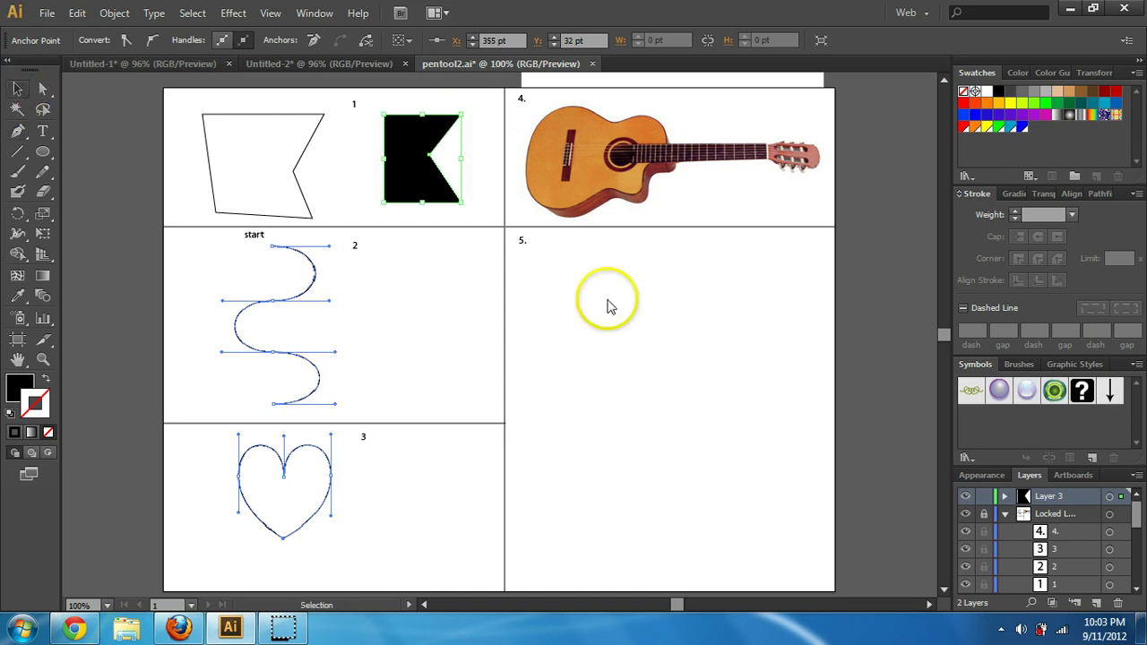
pyautogui.click(426, 157)
pyautogui.click(123, 41)
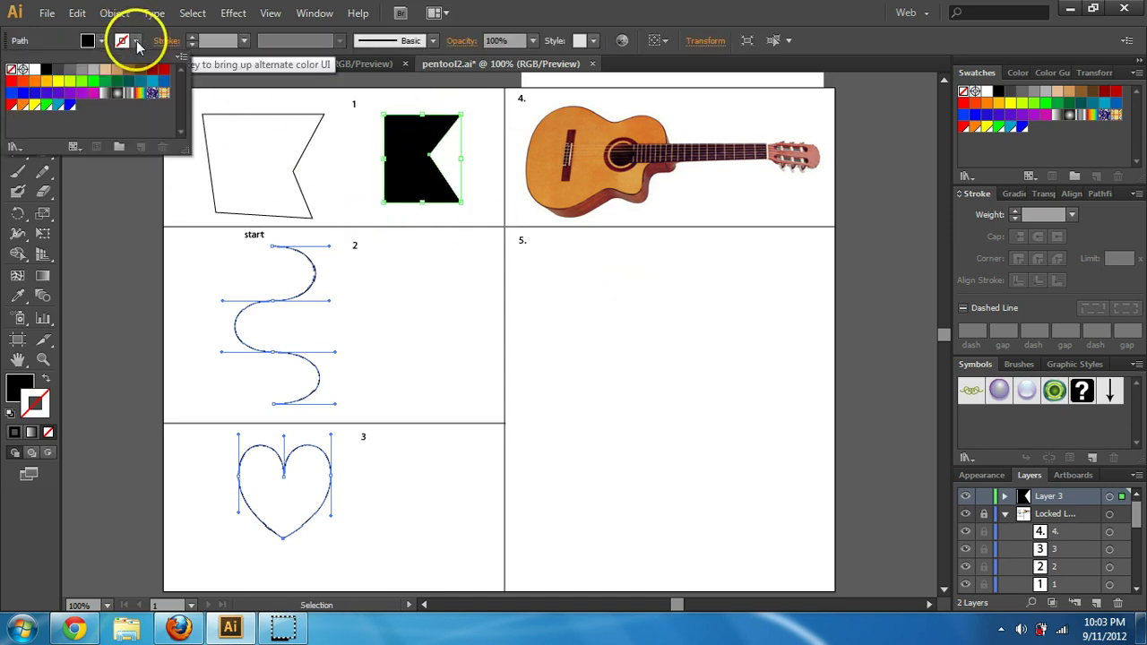
pyautogui.click(45, 380)
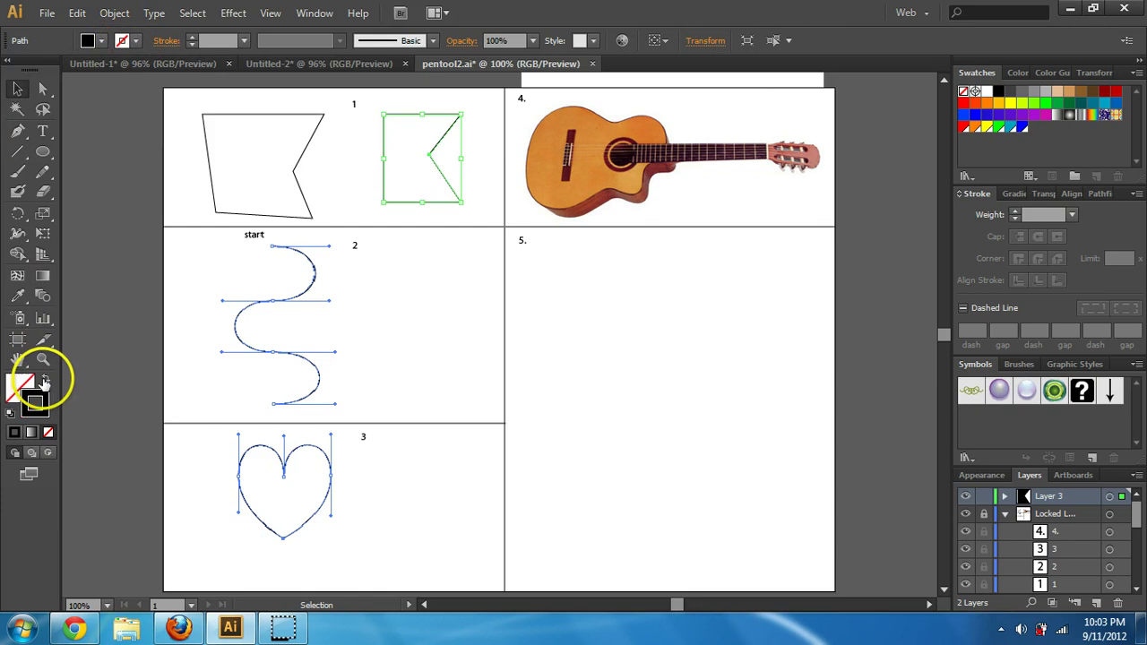
pyautogui.click(436, 305)
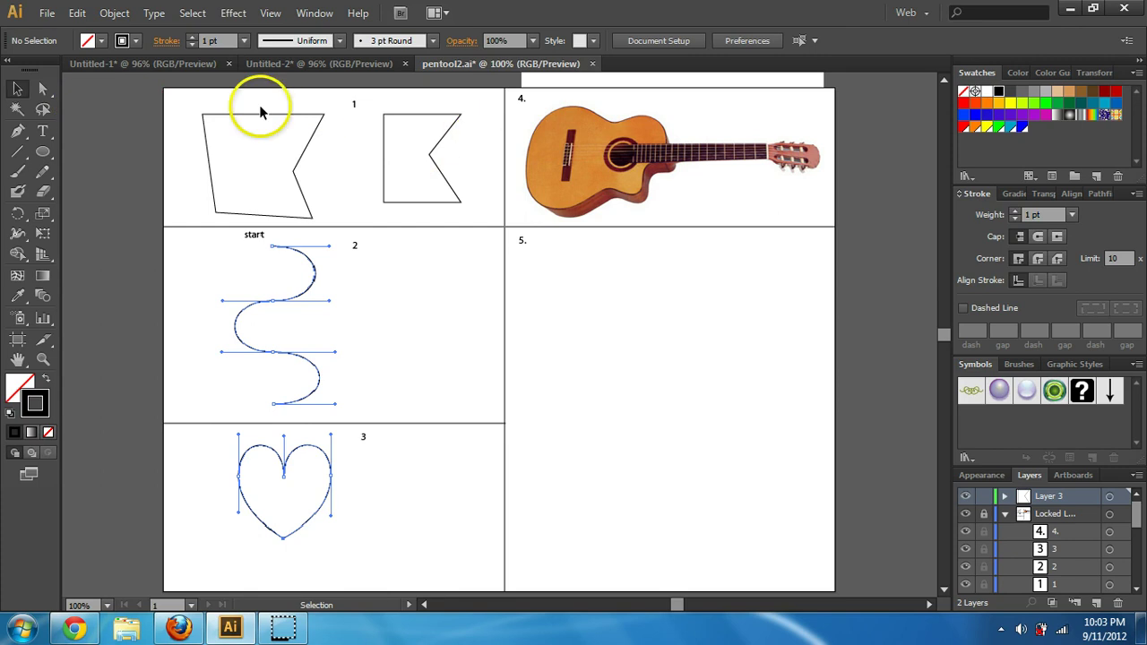
# Move the flag copy's lower-right corner to about X 365, Y 137 pt, lower-left to X 275, Y 144 pt and upper-left to X 244.6, Y 32 pt.
pyautogui.click(40, 93)
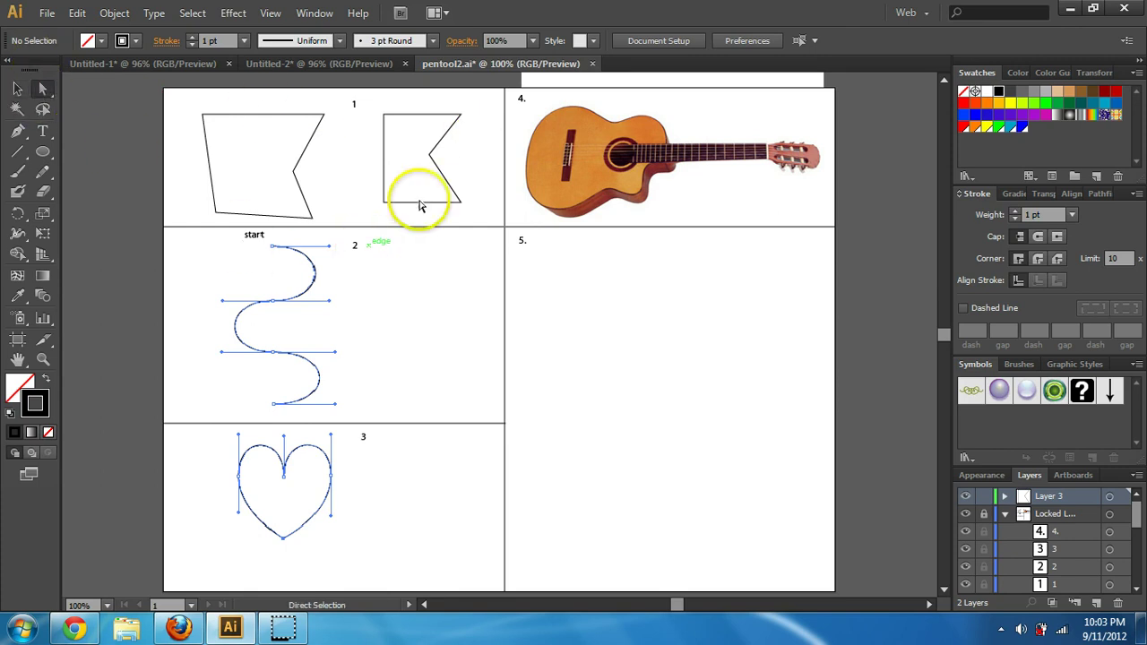
pyautogui.moveTo(462, 202); pyautogui.dragTo(470, 203)
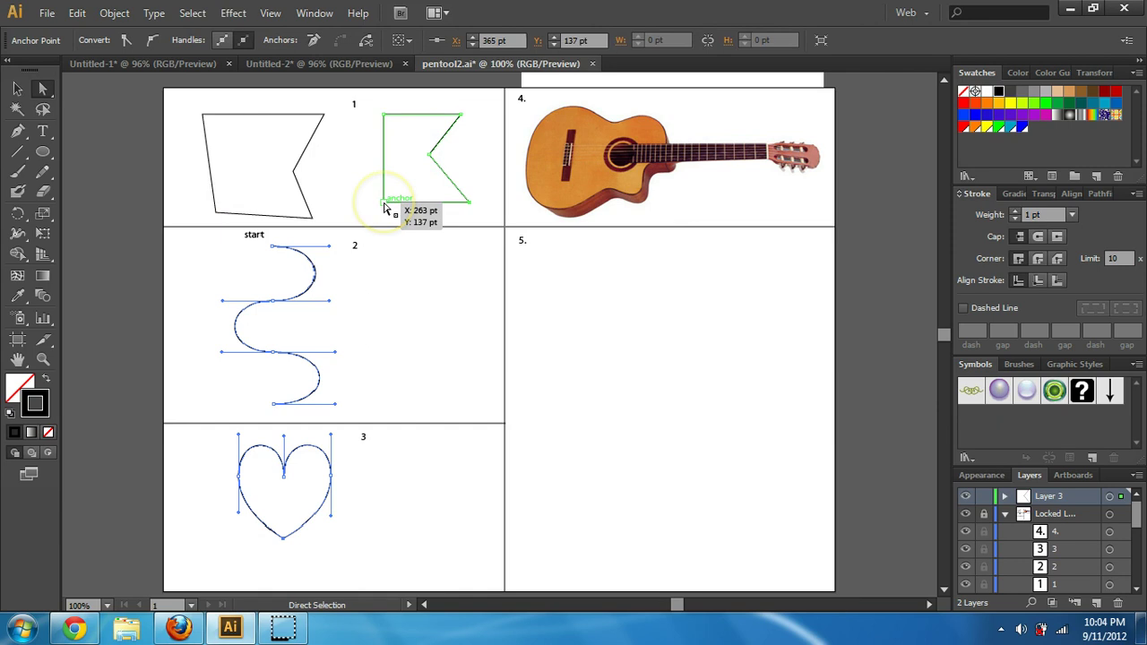
pyautogui.moveTo(385, 205); pyautogui.dragTo(395, 212)
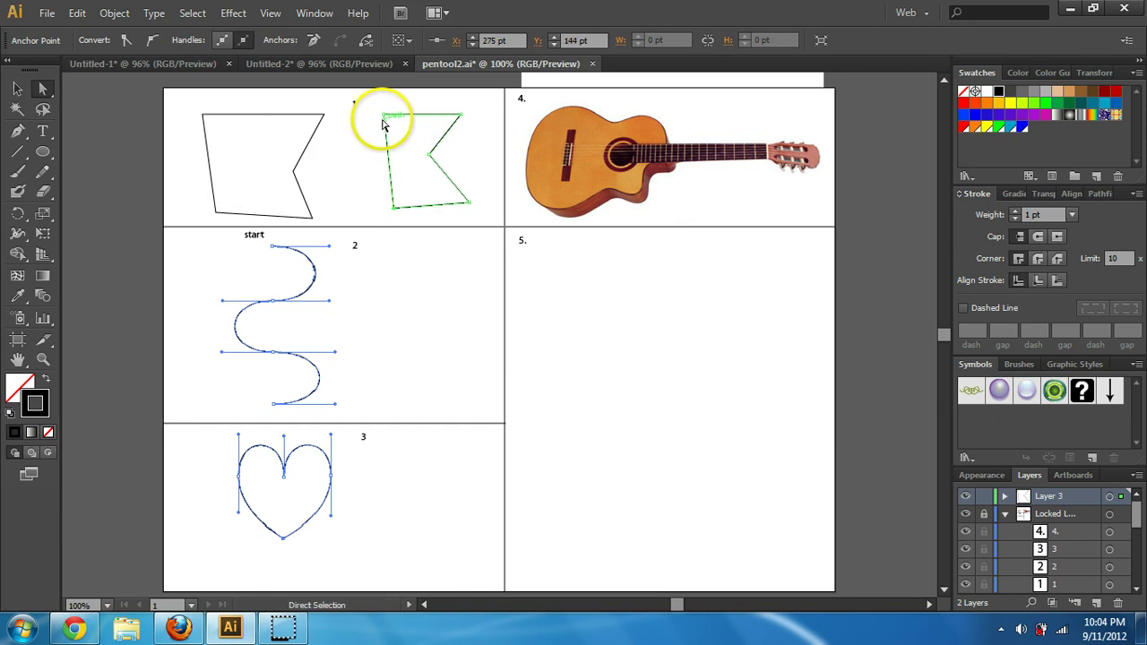
pyautogui.moveTo(378, 116); pyautogui.dragTo(370, 114)
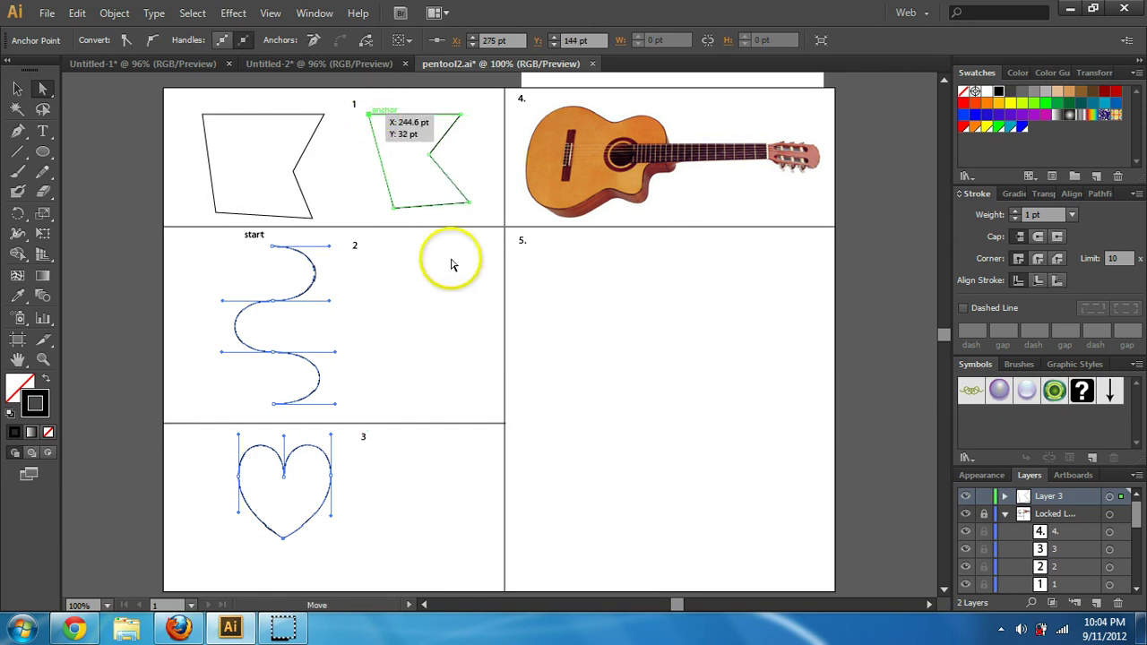
pyautogui.click(450, 388)
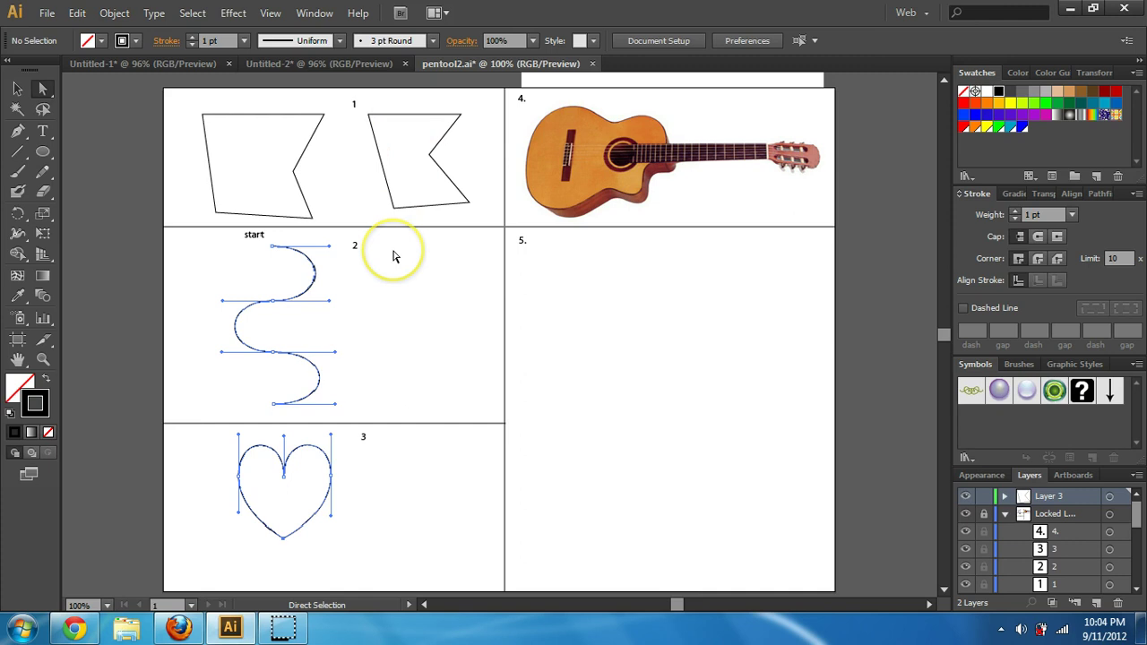
# Set the Pen tool's stroke weight to 2 pt for the curve in section 2.
pyautogui.click(20, 133)
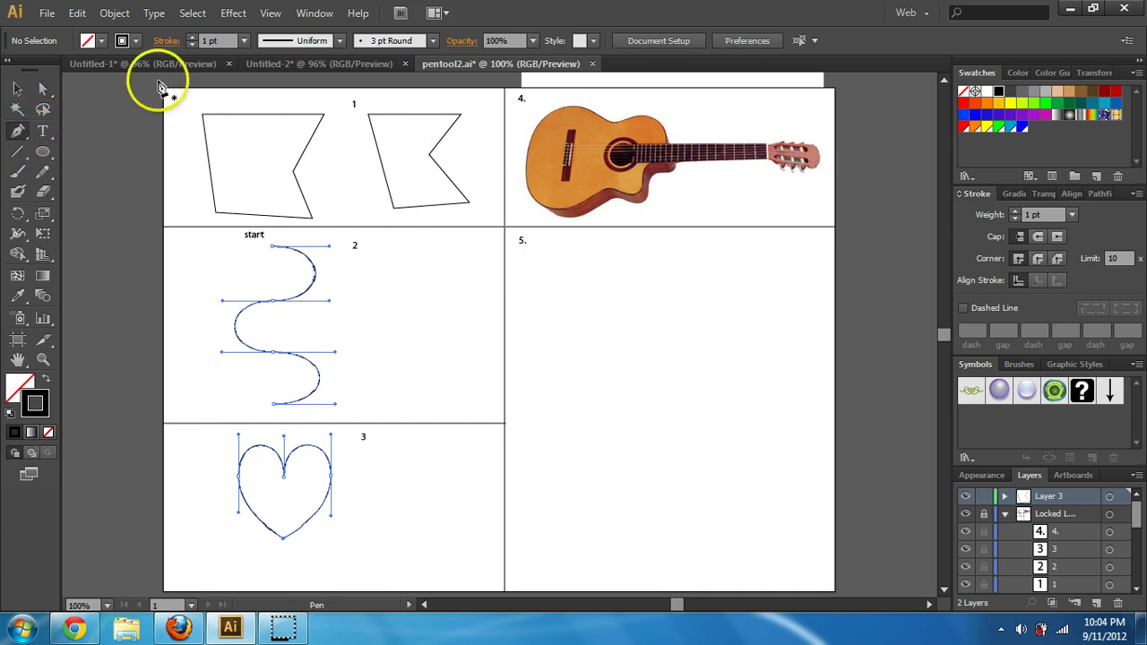
pyautogui.click(191, 37)
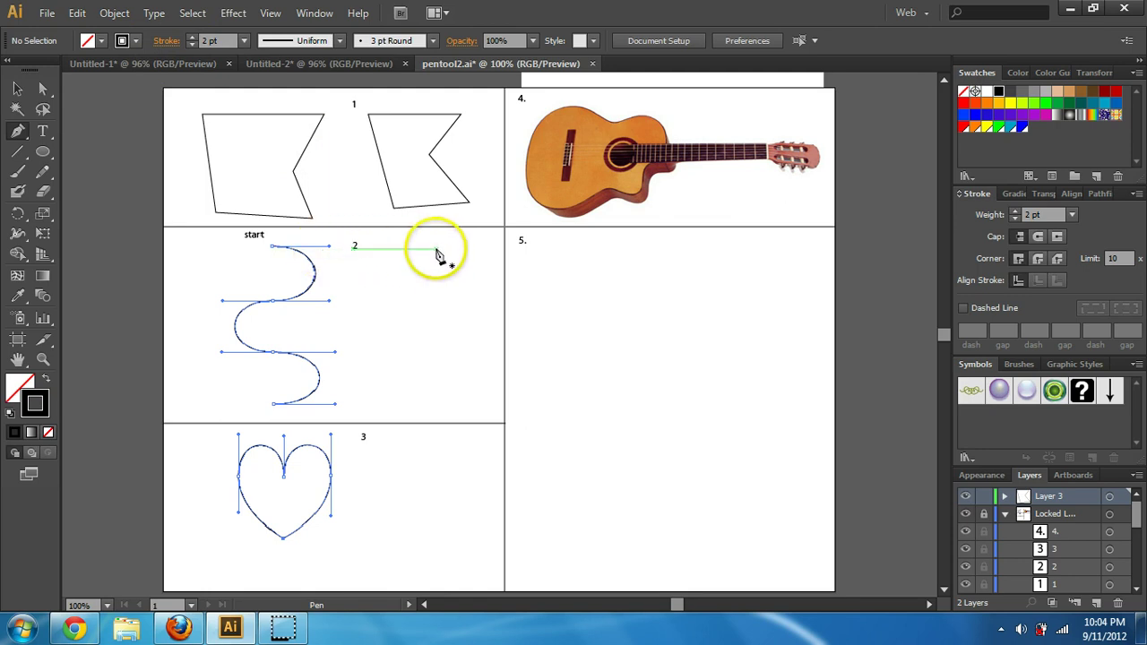
pyautogui.click(482, 248)
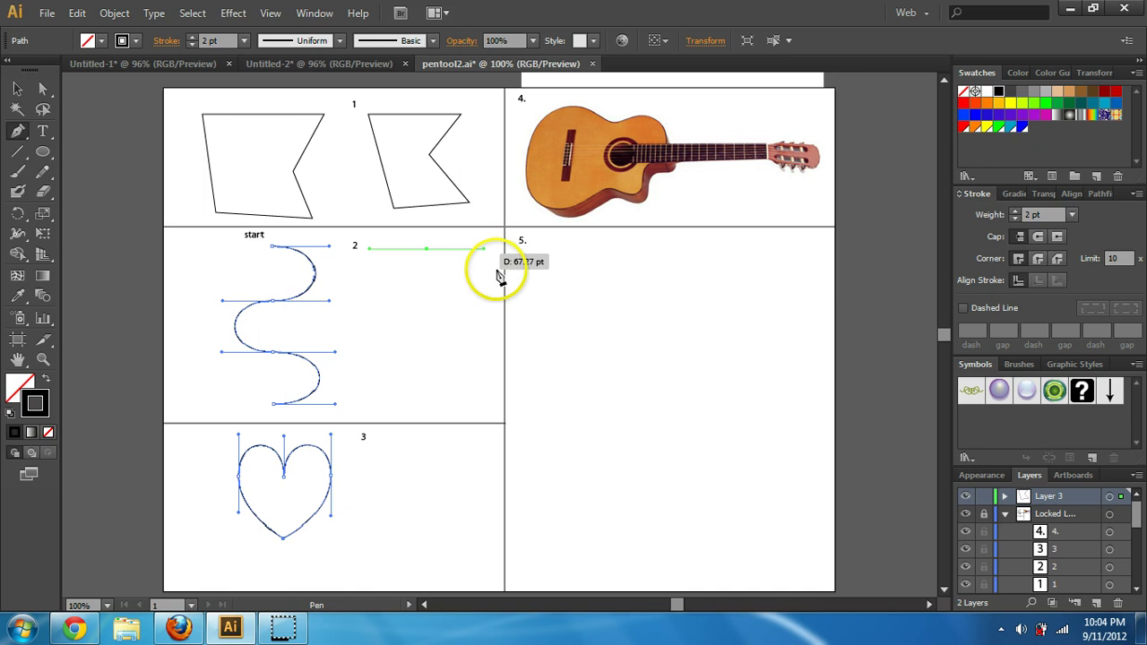
pyautogui.moveTo(499, 278); pyautogui.dragTo(450, 310)
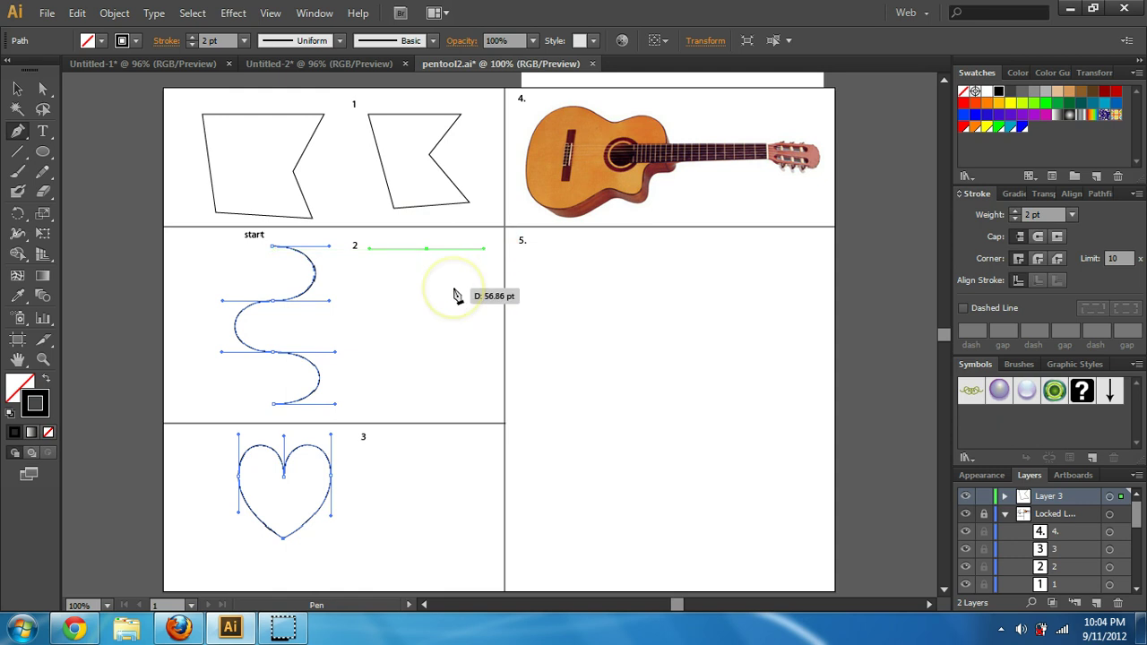
pyautogui.moveTo(458, 296); pyautogui.dragTo(485, 253)
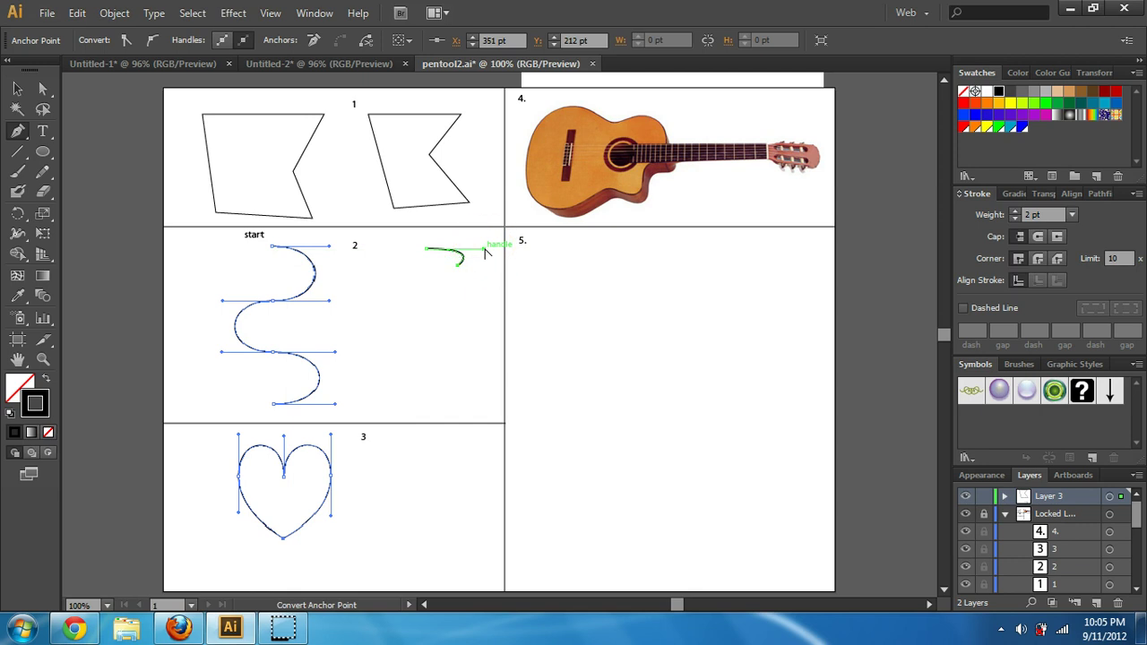
pyautogui.moveTo(485, 253); pyautogui.dragTo(454, 229)
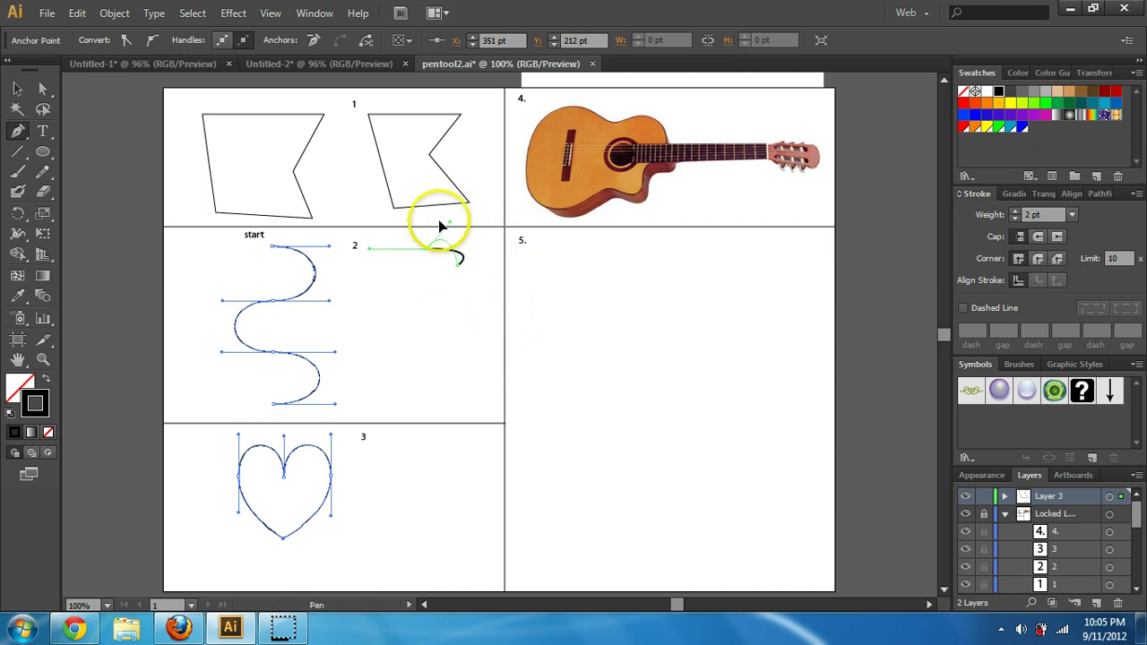
pyautogui.moveTo(556, 277); pyautogui.dragTo(673, 252)
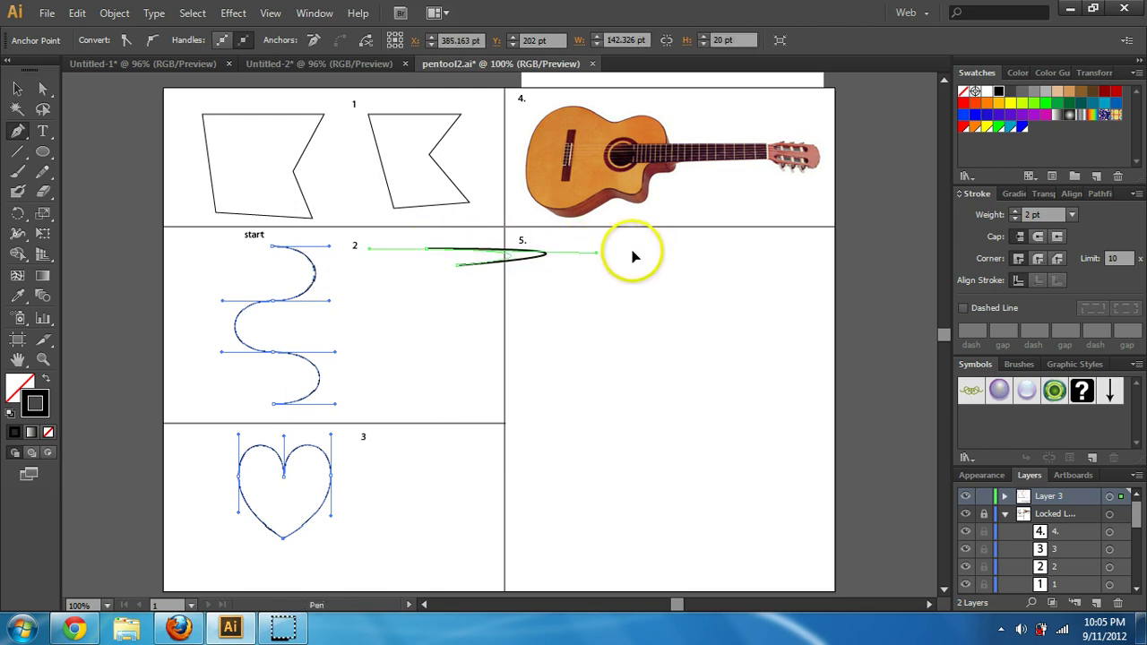
pyautogui.moveTo(477, 258); pyautogui.dragTo(454, 260)
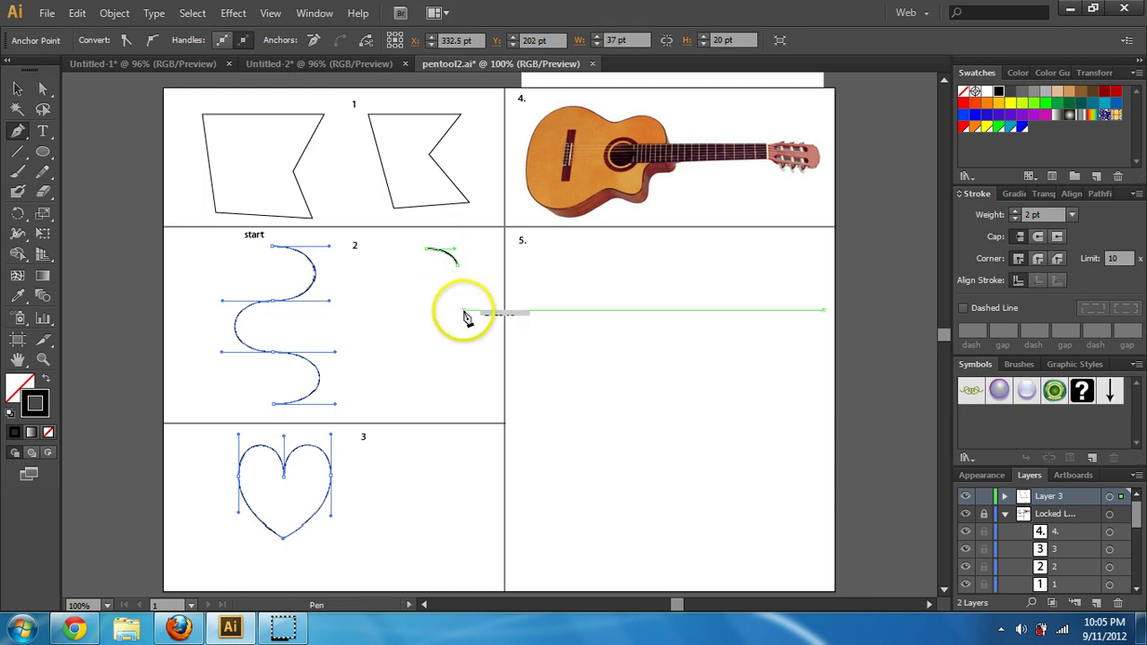
pyautogui.press('Delete')
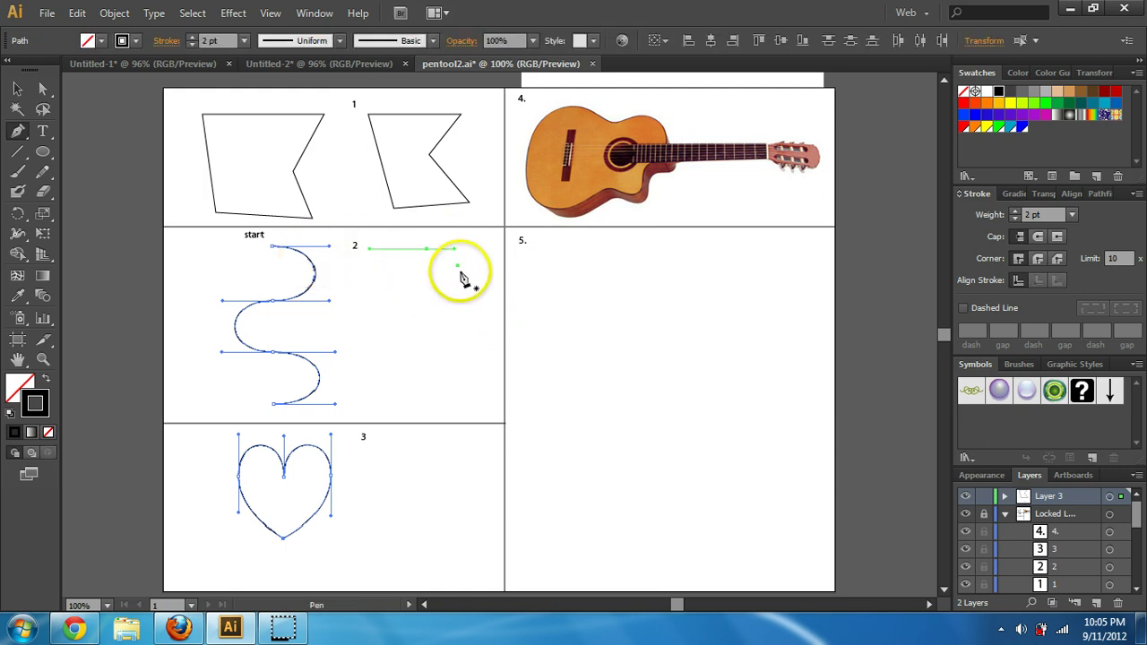
pyautogui.press('Delete')
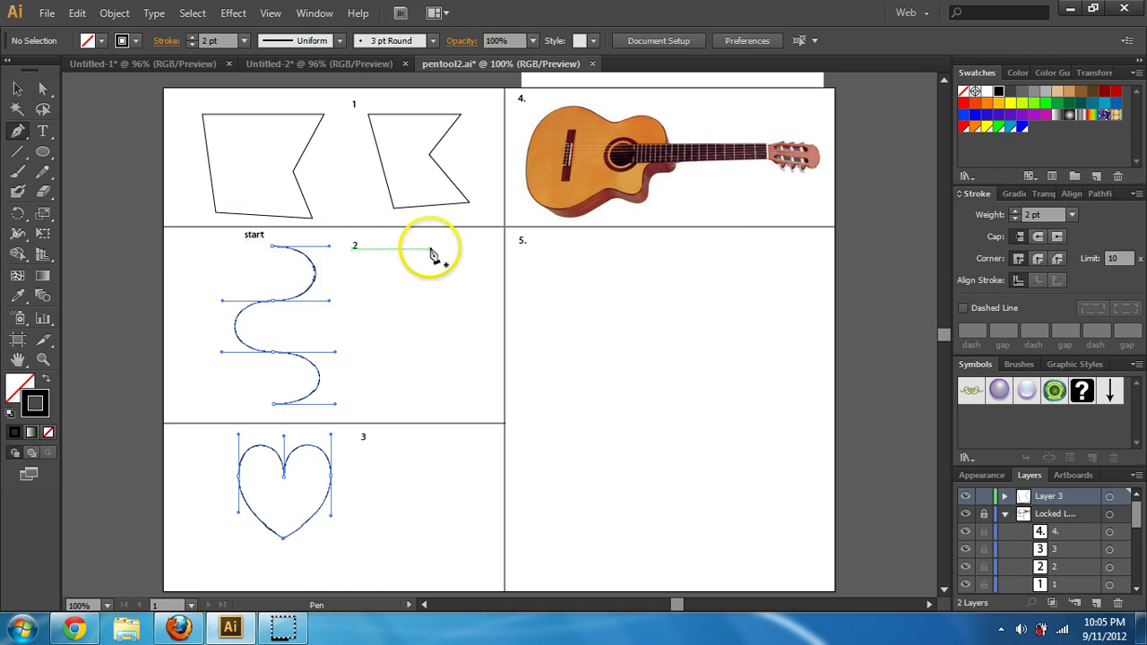
# Draw a three-bend wavy curve beside number 2 with horizontal handles at its anchors, ending near Y 373 pt, and deselect it.
pyautogui.moveTo(493, 249); pyautogui.dragTo(496, 249)
pyautogui.click(431, 301)
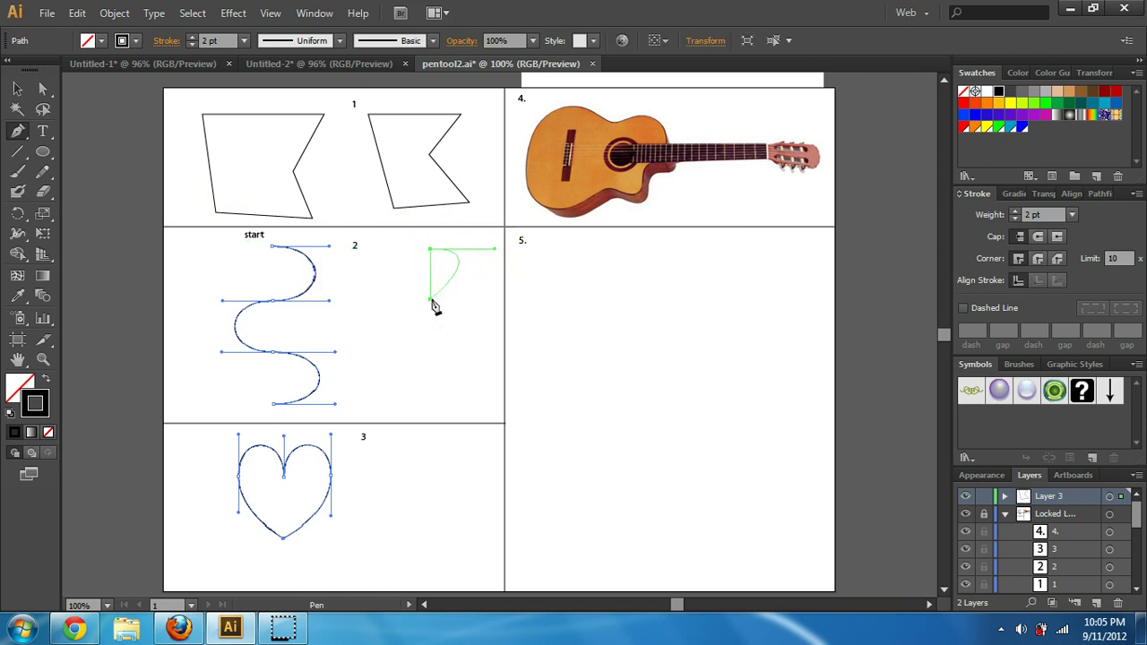
pyautogui.moveTo(399, 299); pyautogui.dragTo(365, 300)
pyautogui.moveTo(364, 305); pyautogui.dragTo(415, 314)
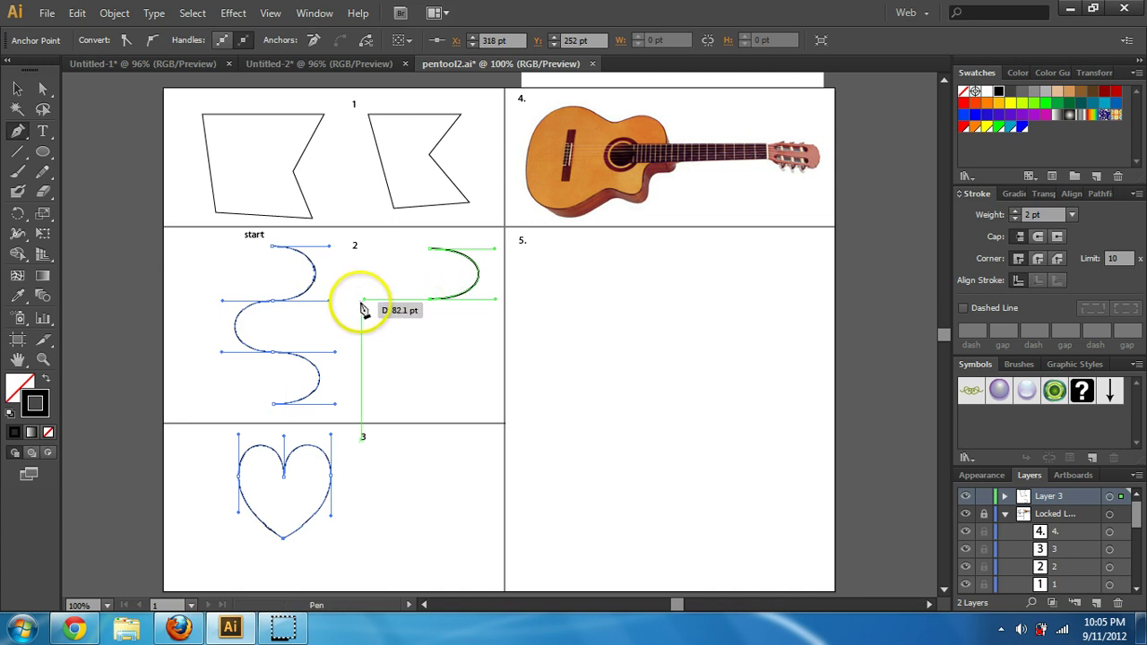
pyautogui.moveTo(428, 348); pyautogui.dragTo(486, 348)
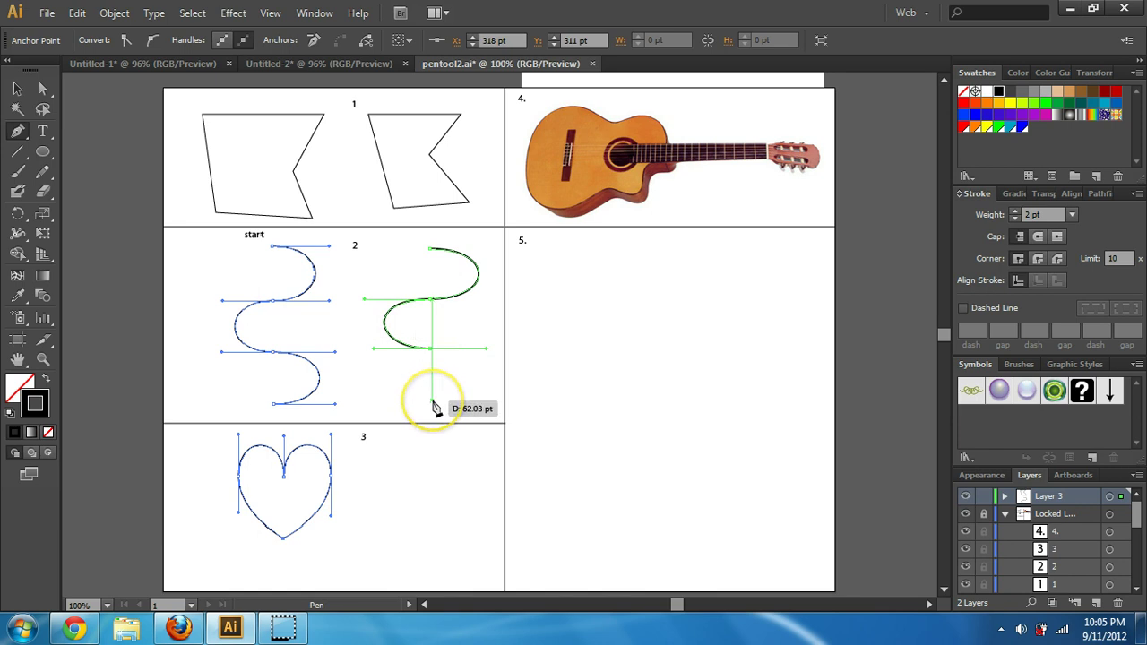
pyautogui.moveTo(432, 402); pyautogui.dragTo(377, 402)
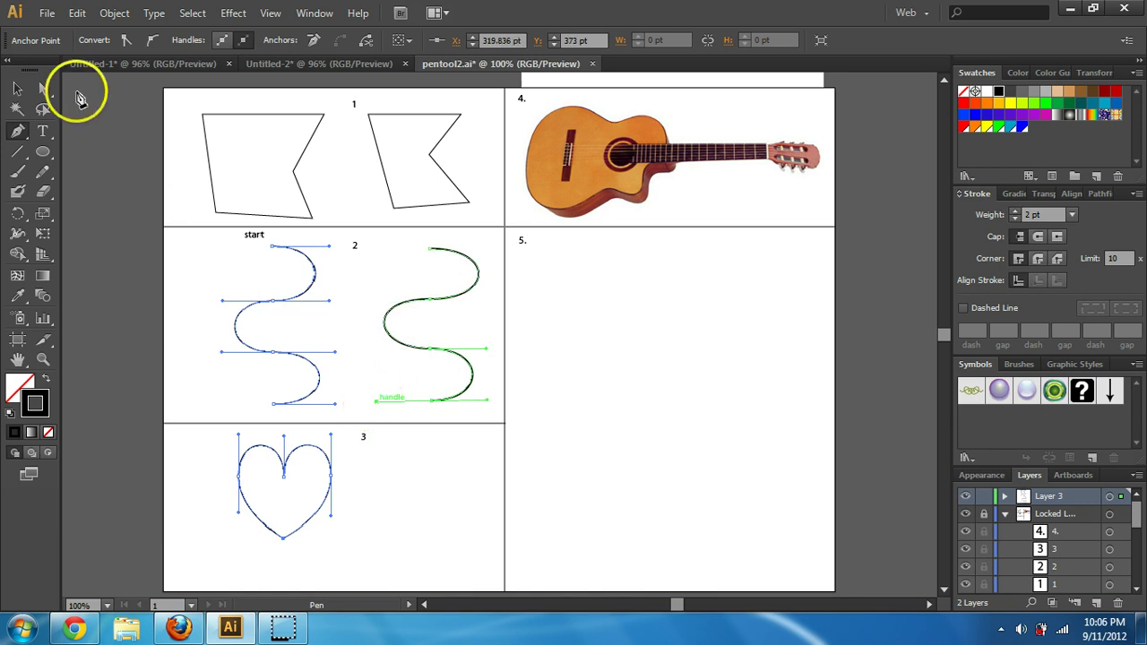
pyautogui.click(18, 90)
pyautogui.click(248, 333)
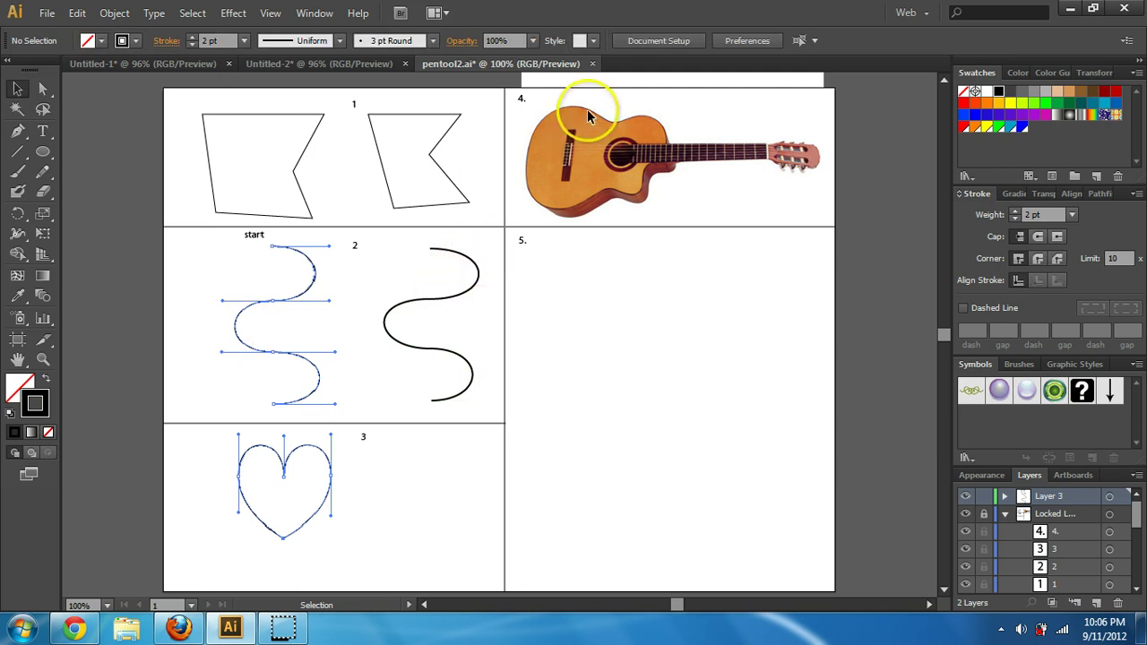
# Draw the left lobe of a heart beside number 3 from the centre notch to X 276, Y 462 pt, using vertical handles.
pyautogui.click(18, 132)
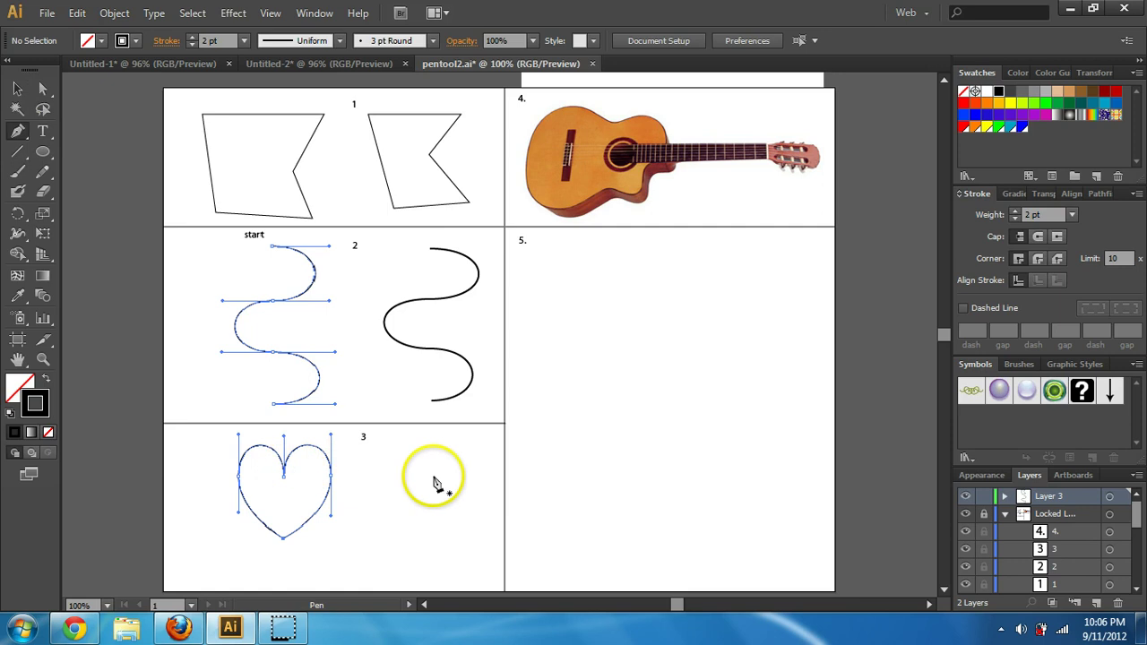
pyautogui.moveTo(431, 482); pyautogui.dragTo(432, 438)
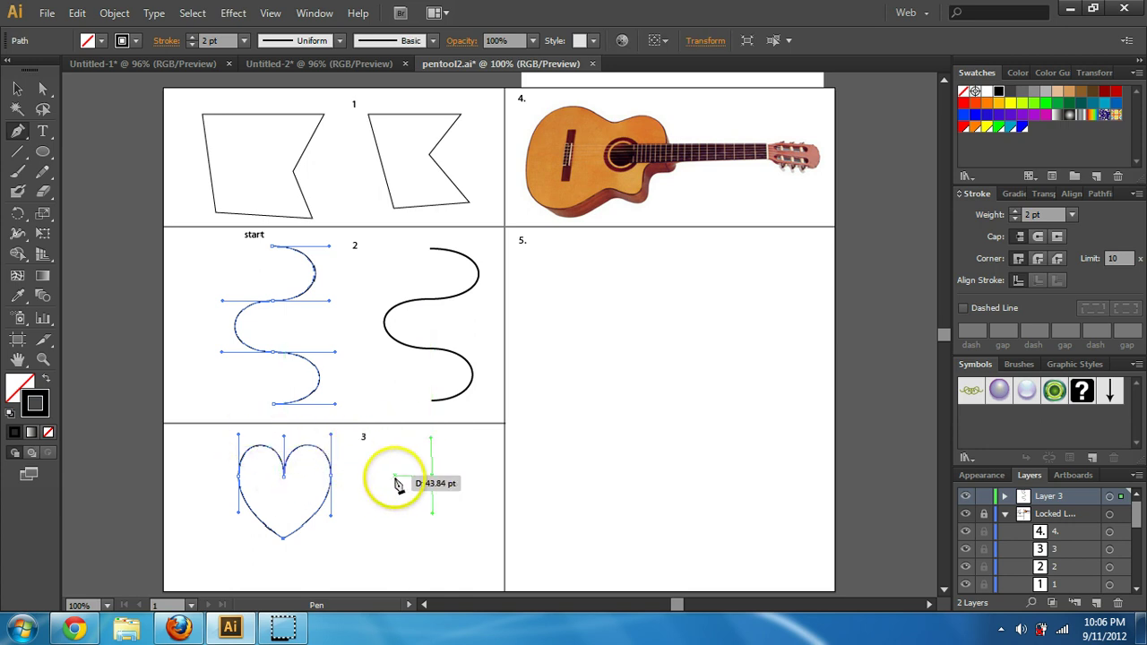
pyautogui.moveTo(398, 484); pyautogui.dragTo(397, 505)
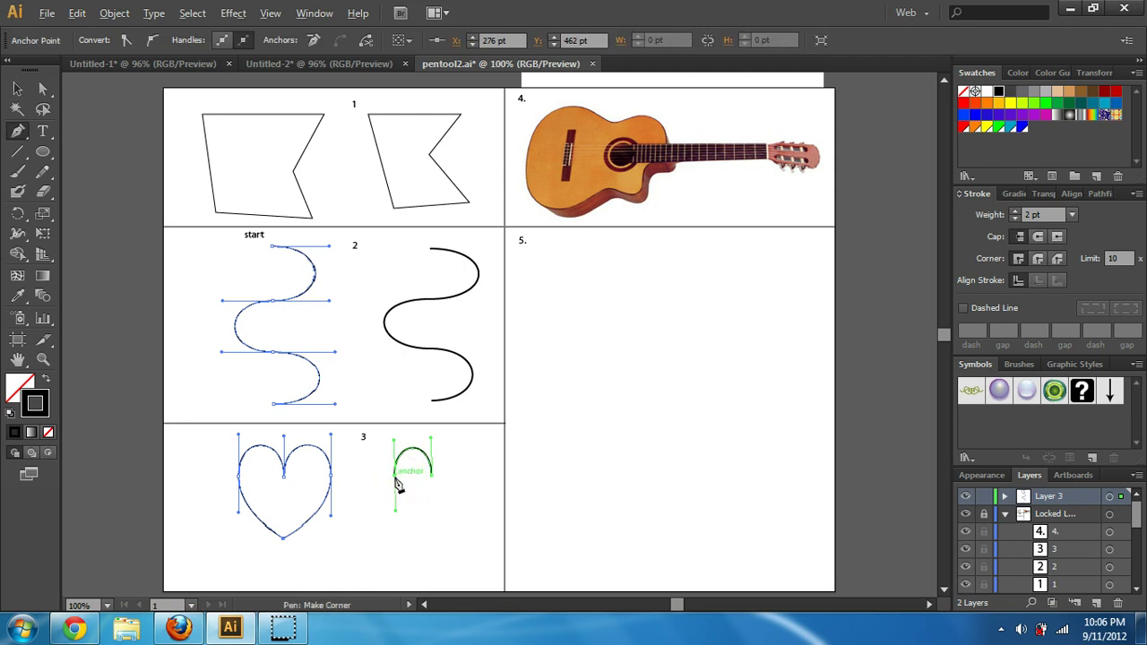
pyautogui.click(396, 480)
pyautogui.moveTo(386, 485); pyautogui.dragTo(408, 527)
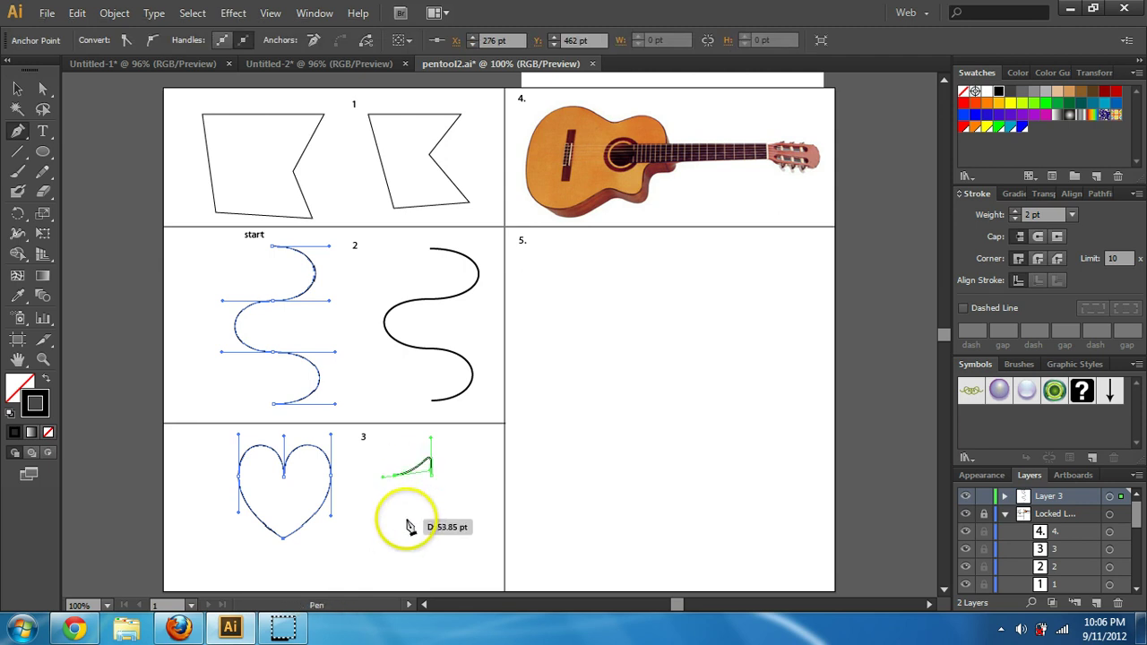
pyautogui.hotkey('ctrl', 'z')
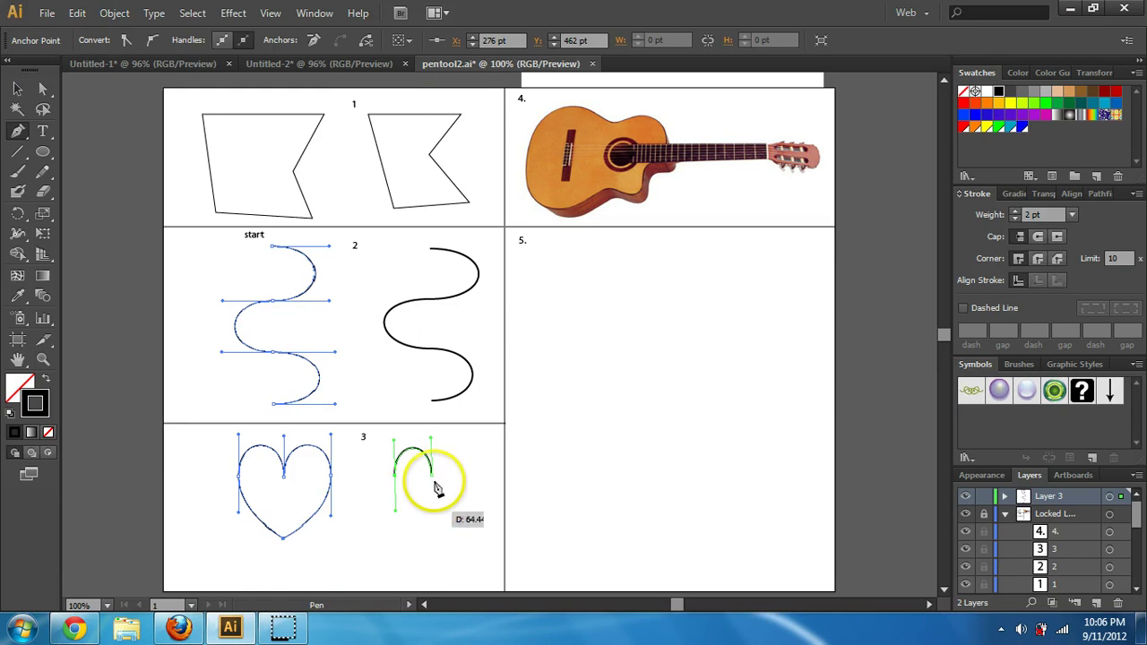
# Complete the heart through a bottom tip at about X 320, Y 517 pt and a right anchor at X 359, Y 465 pt, closing at the notch.
pyautogui.moveTo(434, 484); pyautogui.dragTo(466, 440)
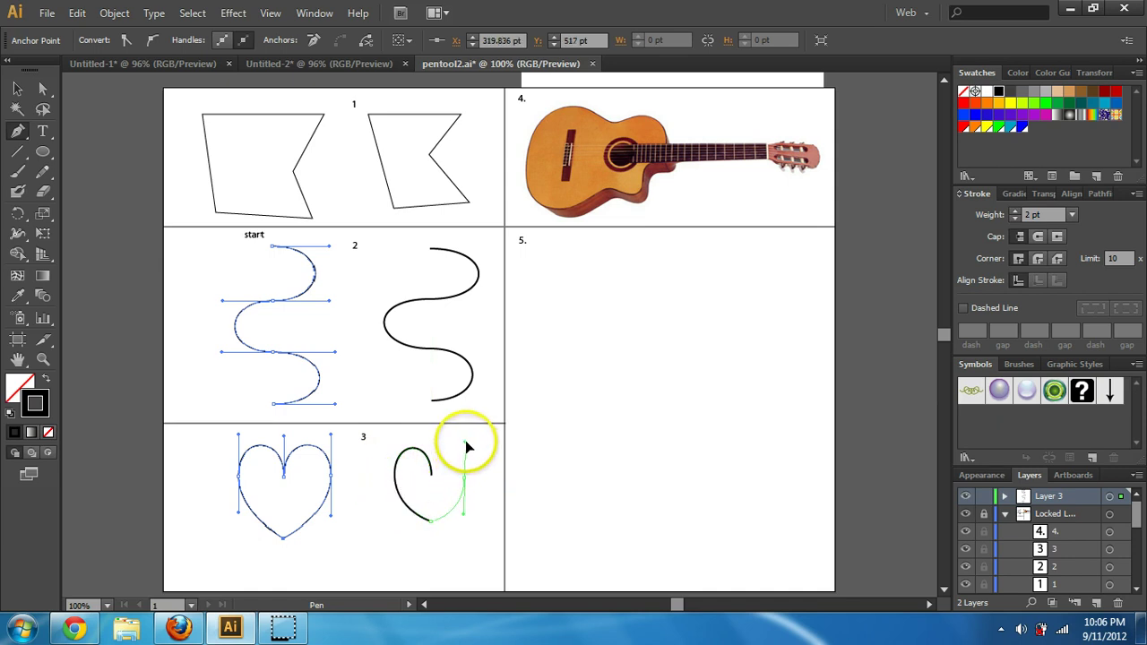
pyautogui.click(435, 478)
pyautogui.moveTo(436, 480); pyautogui.dragTo(406, 419)
pyautogui.moveTo(363, 459); pyautogui.dragTo(423, 443)
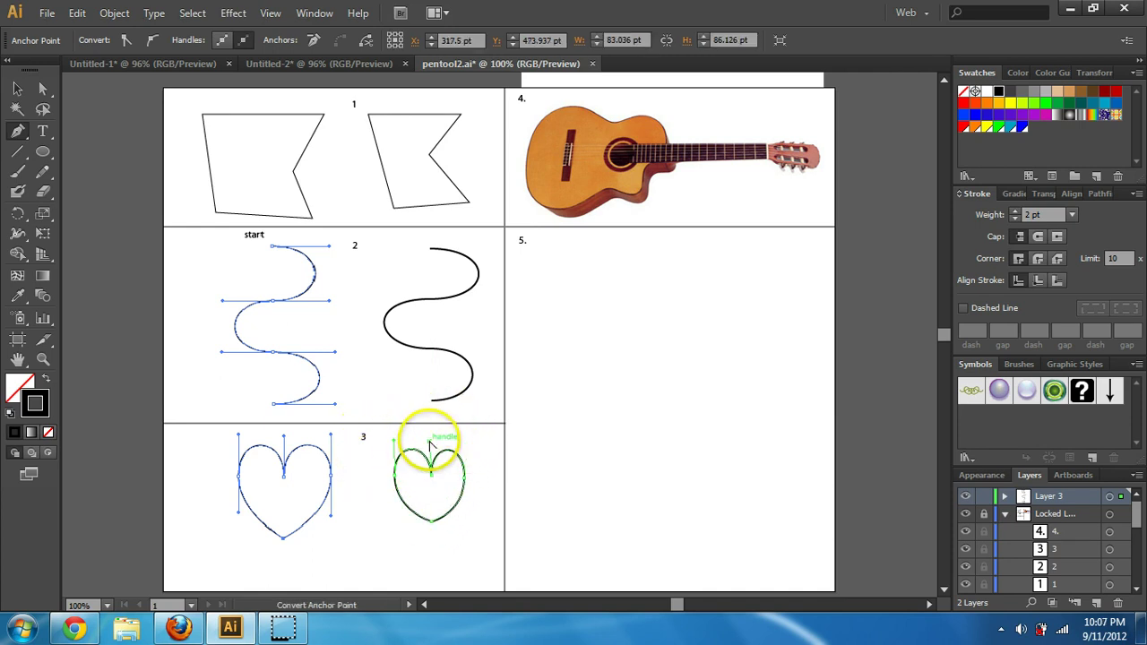
pyautogui.click(17, 89)
pyautogui.click(583, 525)
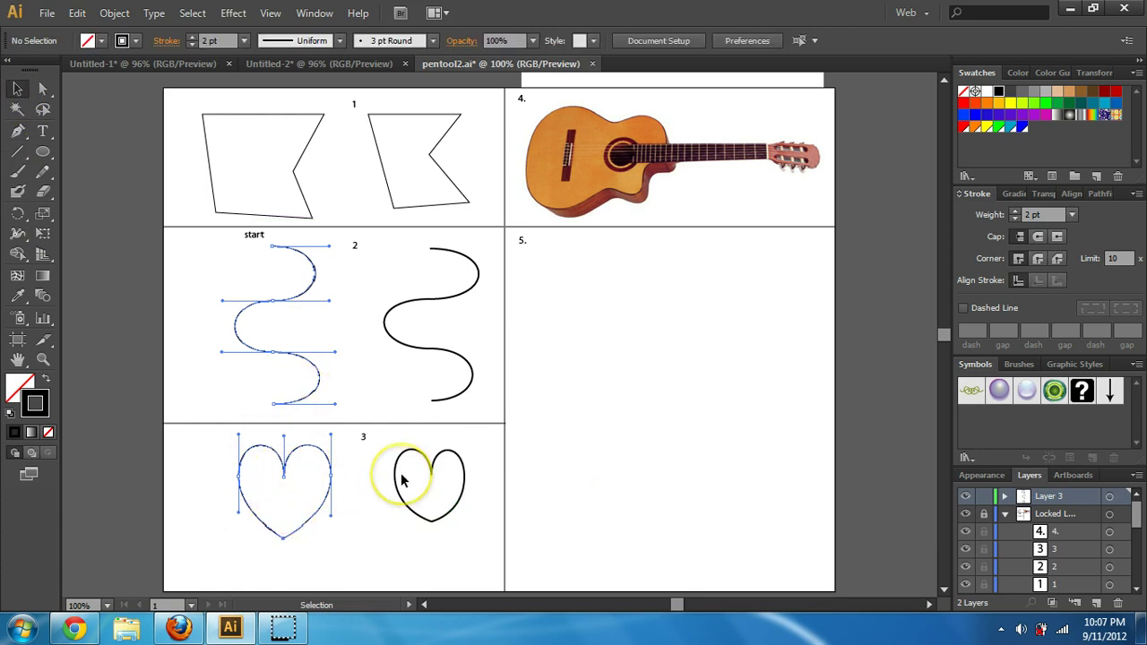
# Move the heart's right anchor to X 365, Y 465 pt and lower its bottom tip nearly level with the sample heart's tip.
pyautogui.click(448, 463)
pyautogui.click(471, 544)
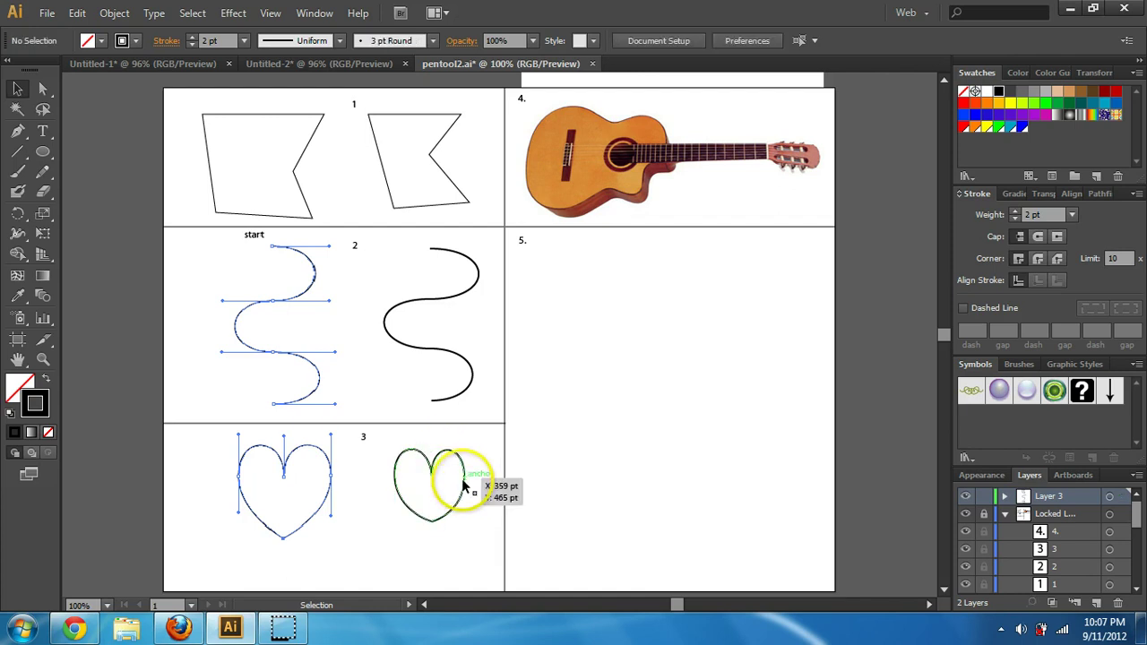
pyautogui.click(44, 89)
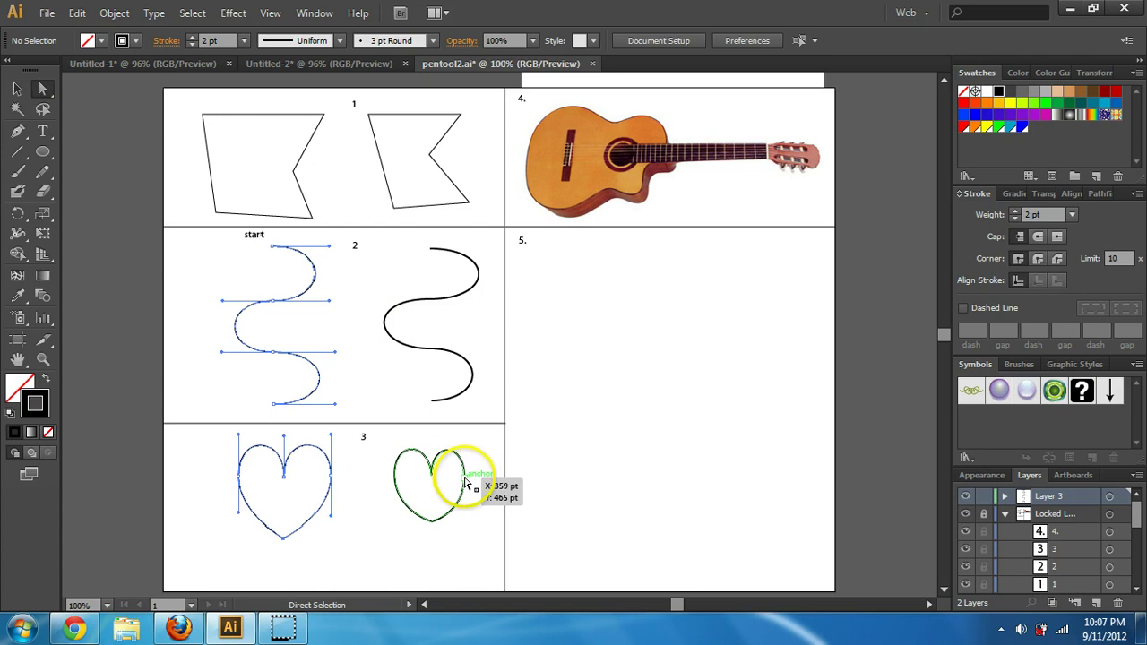
pyautogui.moveTo(465, 485); pyautogui.dragTo(472, 485)
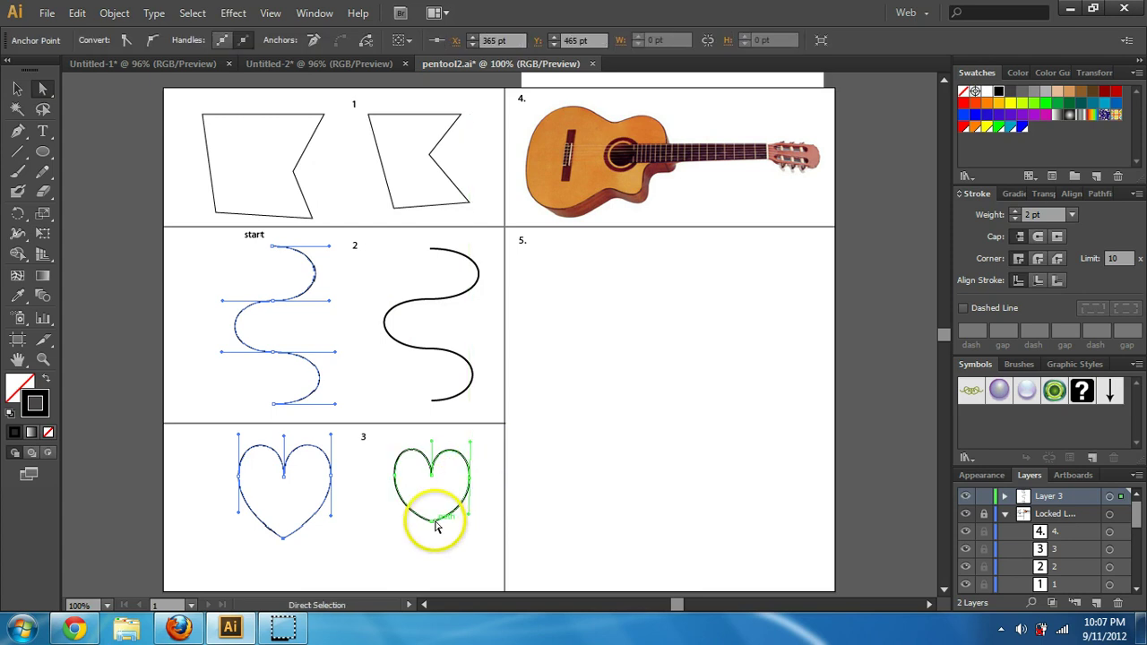
pyautogui.moveTo(433, 528); pyautogui.dragTo(428, 548)
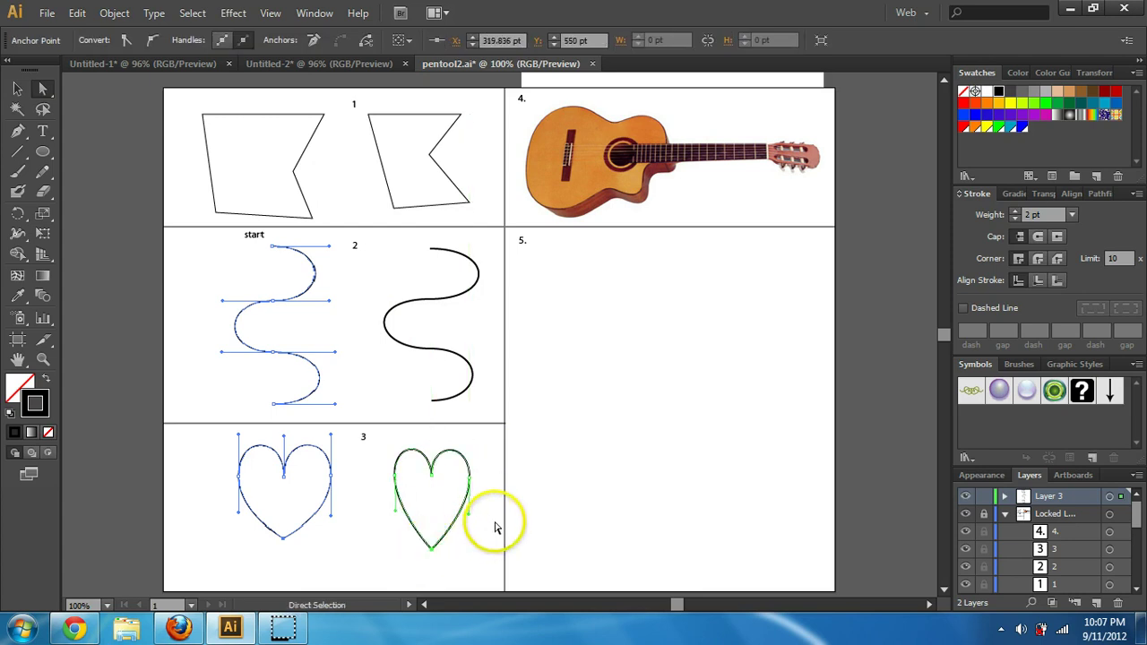
pyautogui.click(502, 560)
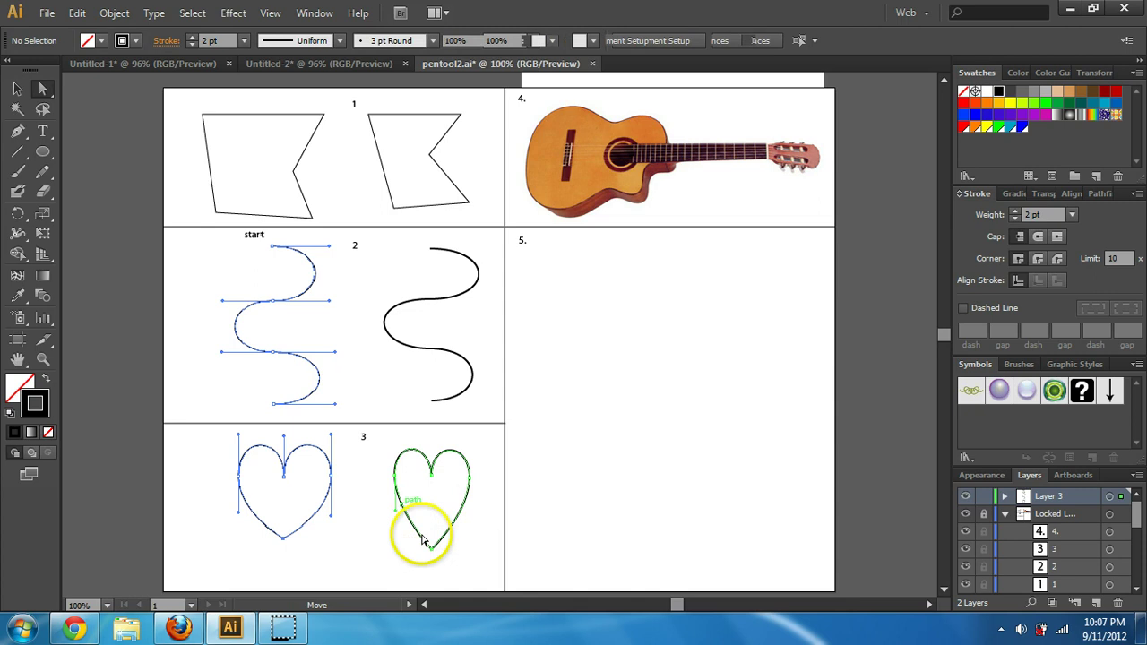
pyautogui.moveTo(434, 553); pyautogui.dragTo(431, 534)
pyautogui.click(486, 493)
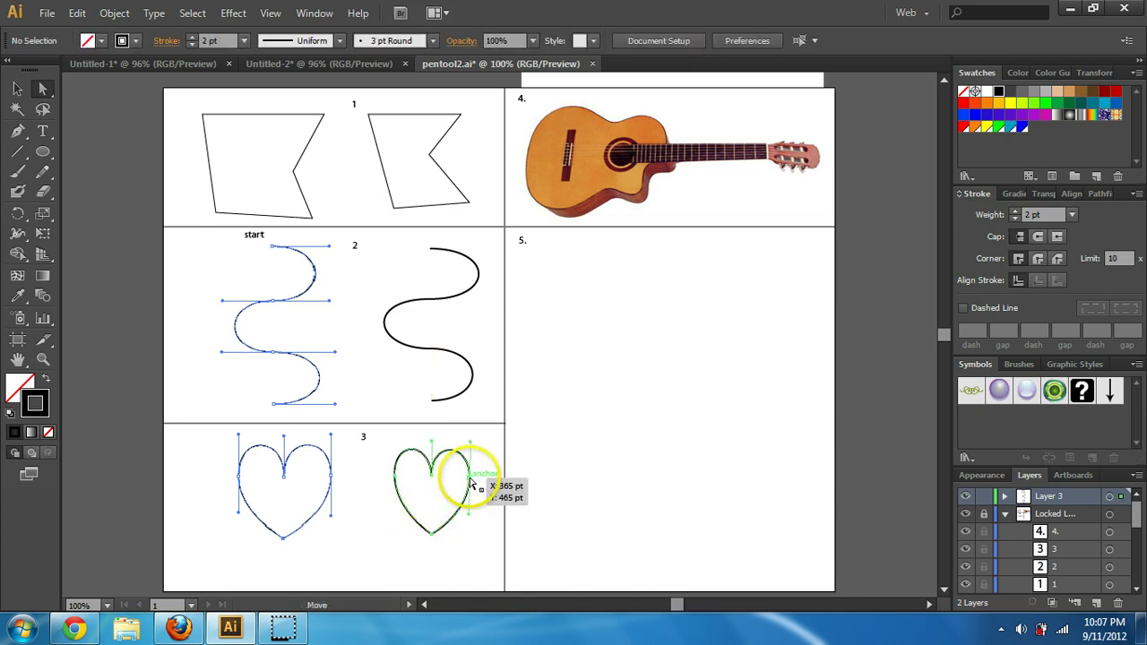
# Widen the heart by moving its left anchor to X 270, Y 460 pt and its right anchor to X 371, Y 466 pt.
pyautogui.click(471, 484)
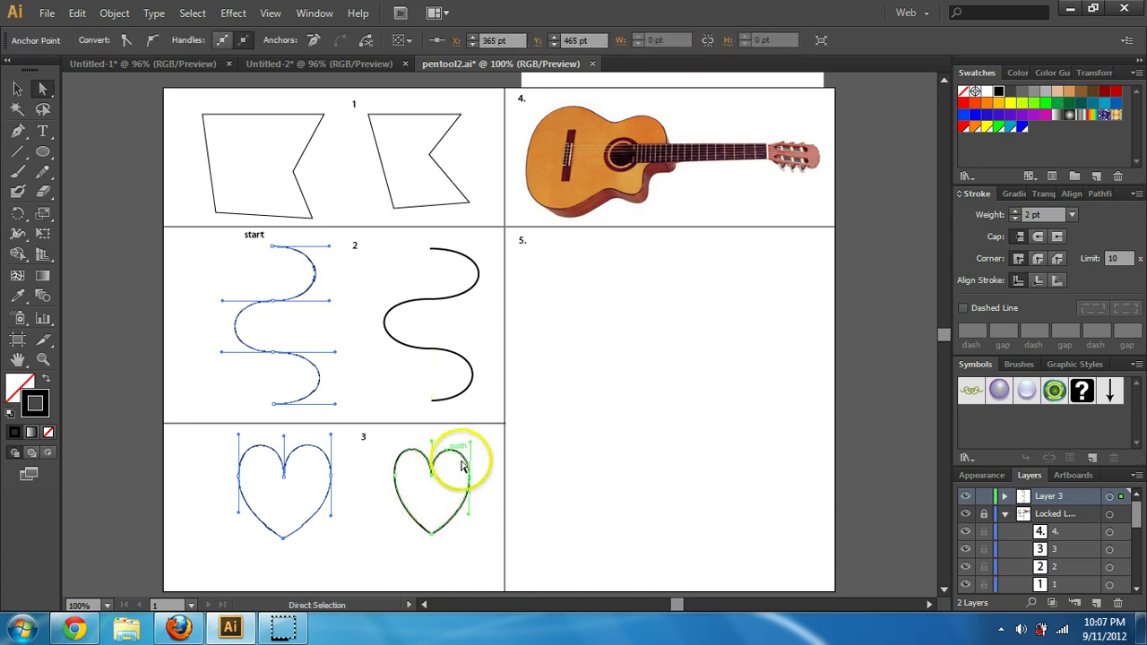
pyautogui.moveTo(467, 518); pyautogui.dragTo(474, 574)
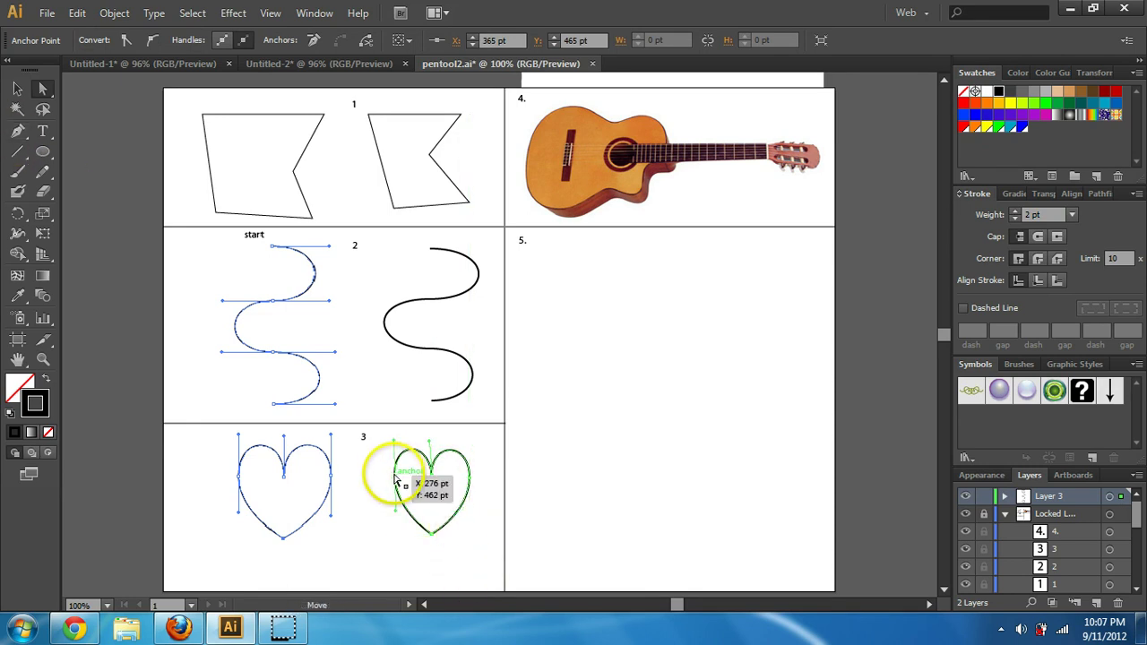
pyautogui.moveTo(391, 480); pyautogui.dragTo(390, 480)
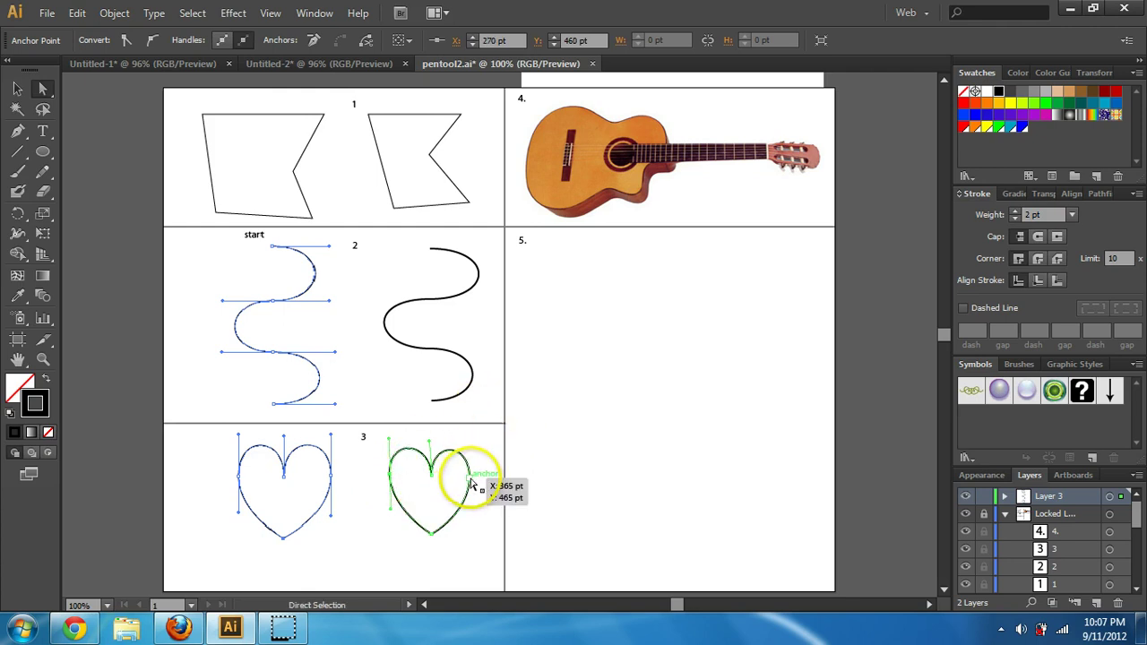
pyautogui.moveTo(474, 478); pyautogui.dragTo(480, 479)
pyautogui.click(517, 507)
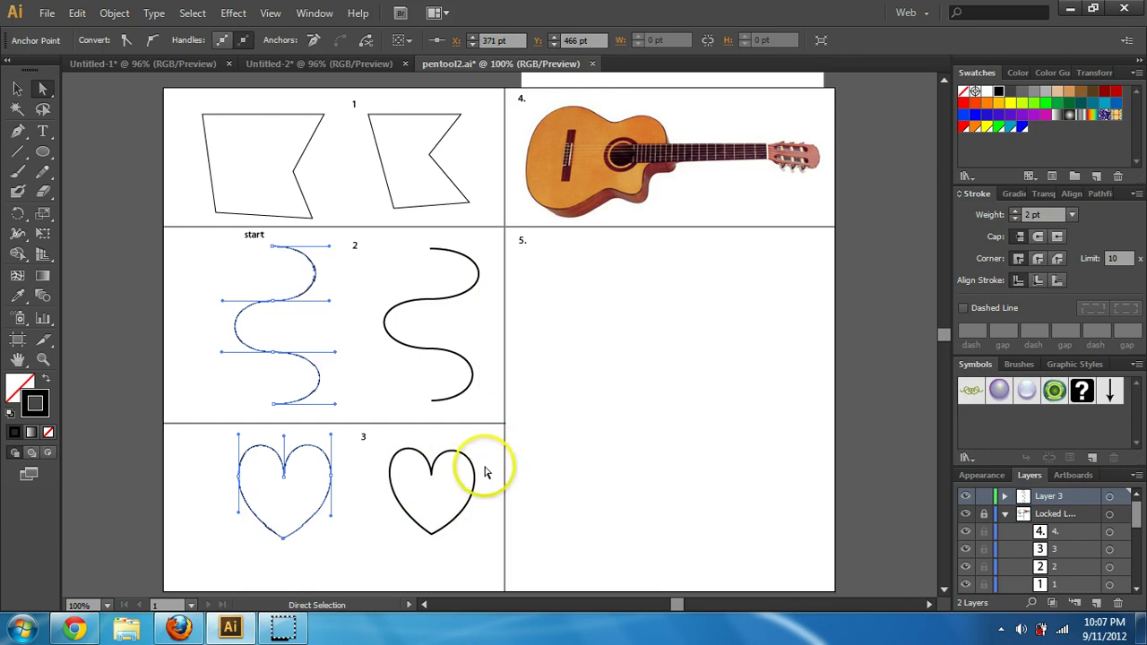
pyautogui.moveTo(432, 462); pyautogui.dragTo(405, 478)
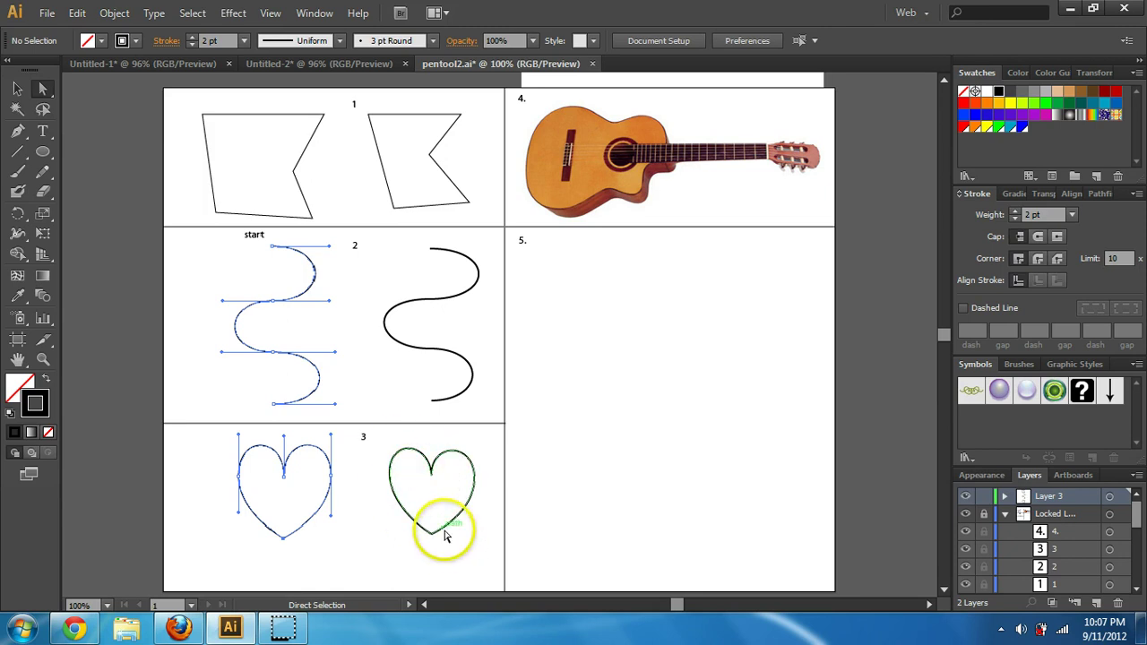
# Start tracing the guitar body in section 4 from the upper neck joint to a smooth anchor at X 570.5, Y 34.5 pt.
pyautogui.scroll(3, 652, 368)
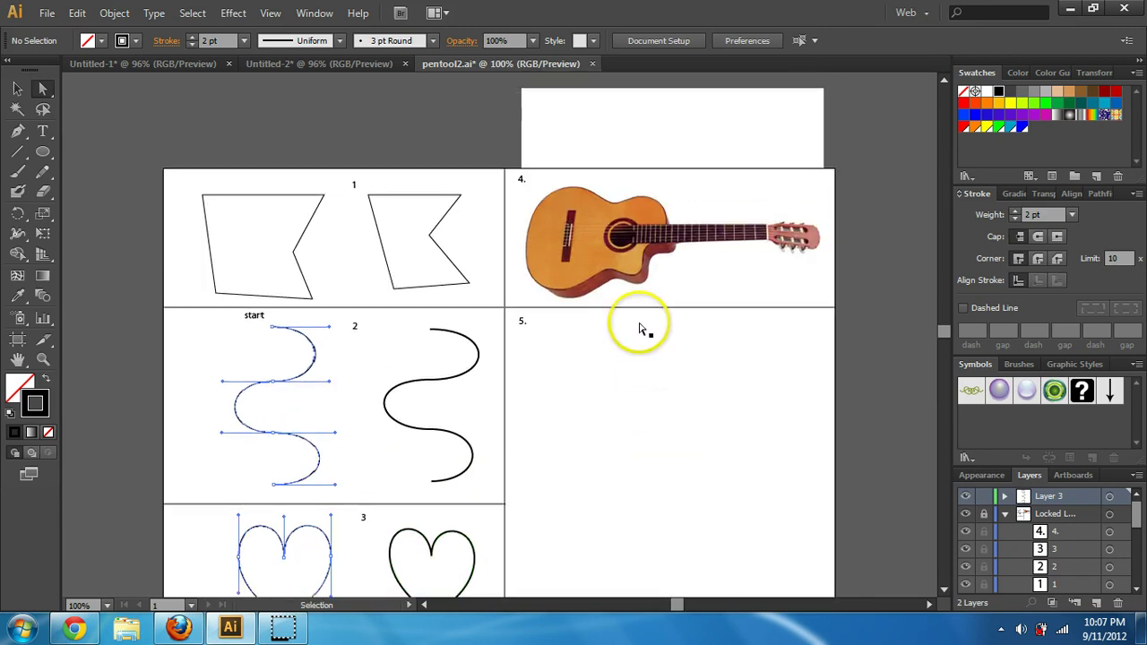
pyautogui.hotkey('ctrl', '=')
pyautogui.hotkey('ctrl', '=')
pyautogui.moveTo(697, 264); pyautogui.dragTo(371, 385)
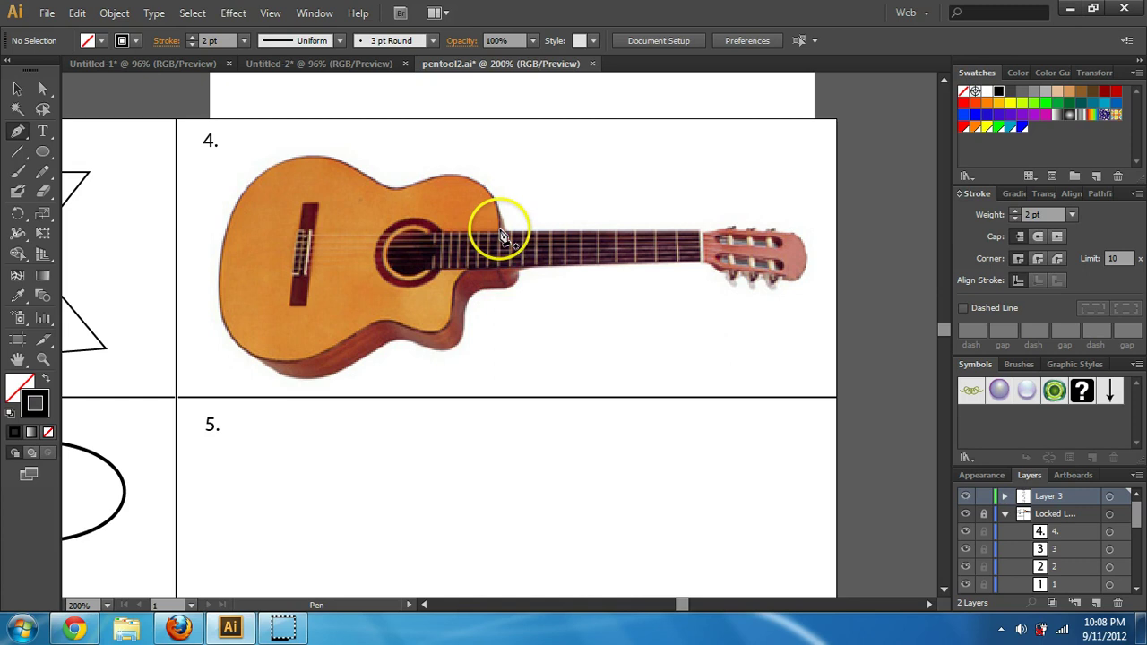
pyautogui.click(503, 237)
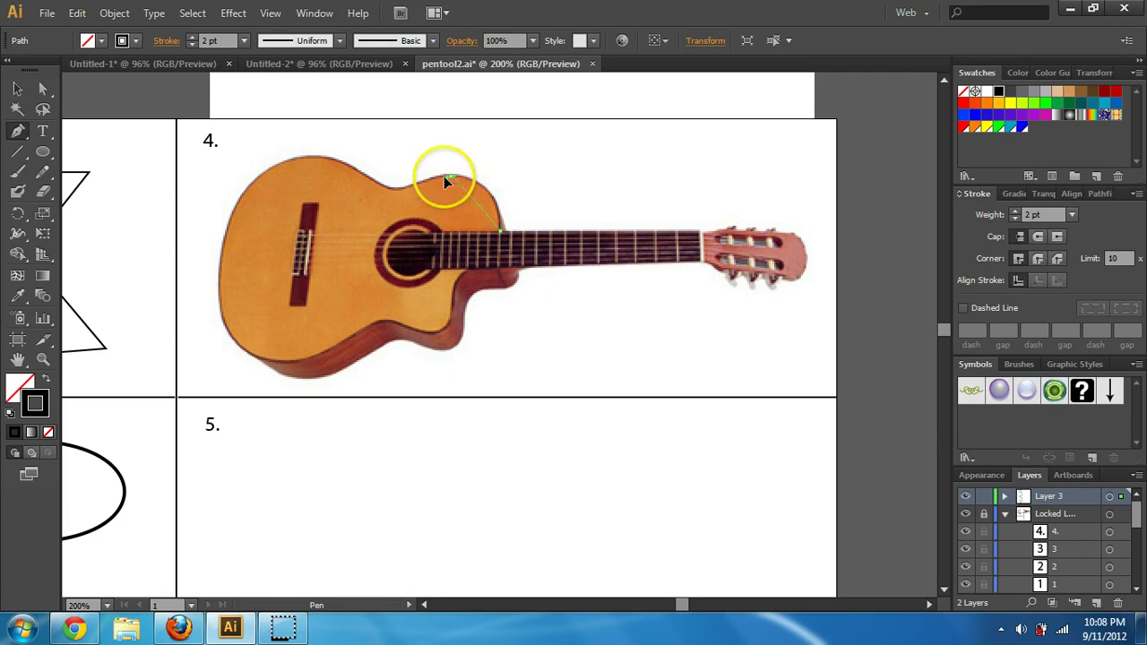
pyautogui.moveTo(404, 177); pyautogui.dragTo(397, 178)
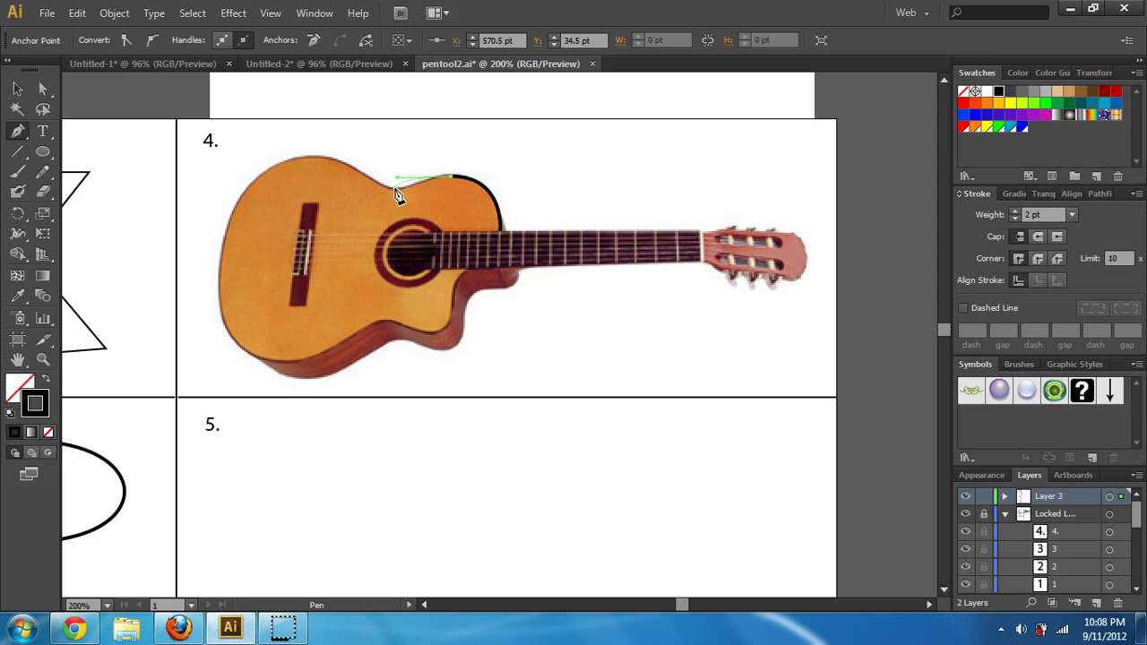
# Continue the guitar outline over the waist to an anchor near X 521.5, Y 34.5 pt and around to the body's upper-left curve.
pyautogui.moveTo(366, 180); pyautogui.dragTo(364, 186)
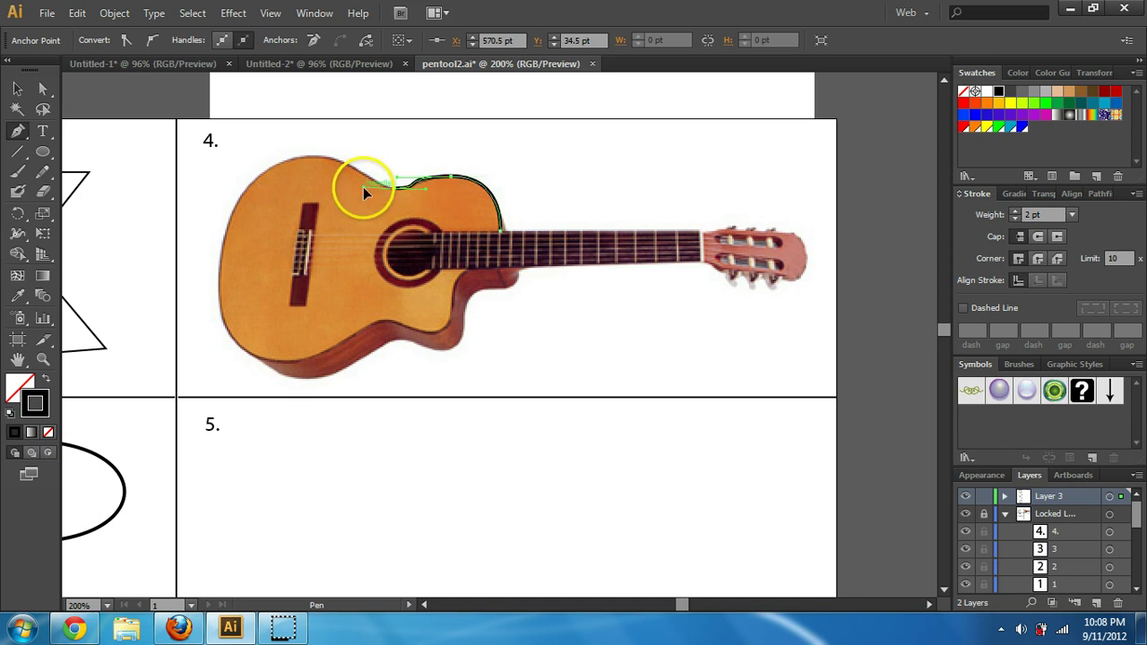
pyautogui.hotkey('ctrl', 'z')
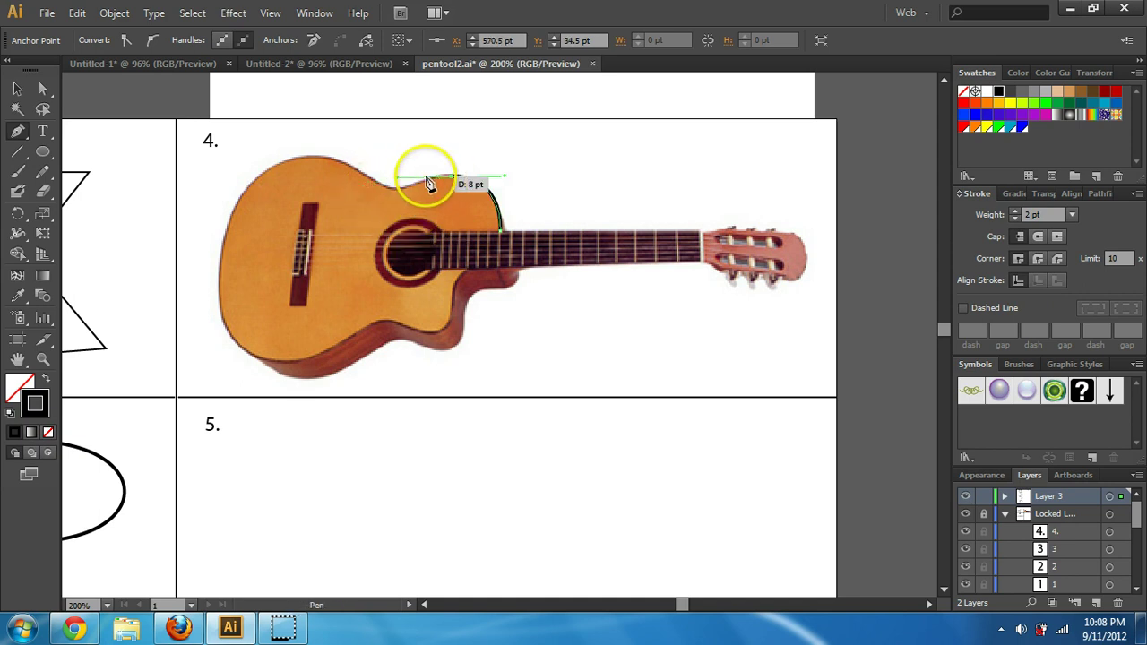
pyautogui.moveTo(369, 175); pyautogui.dragTo(326, 153)
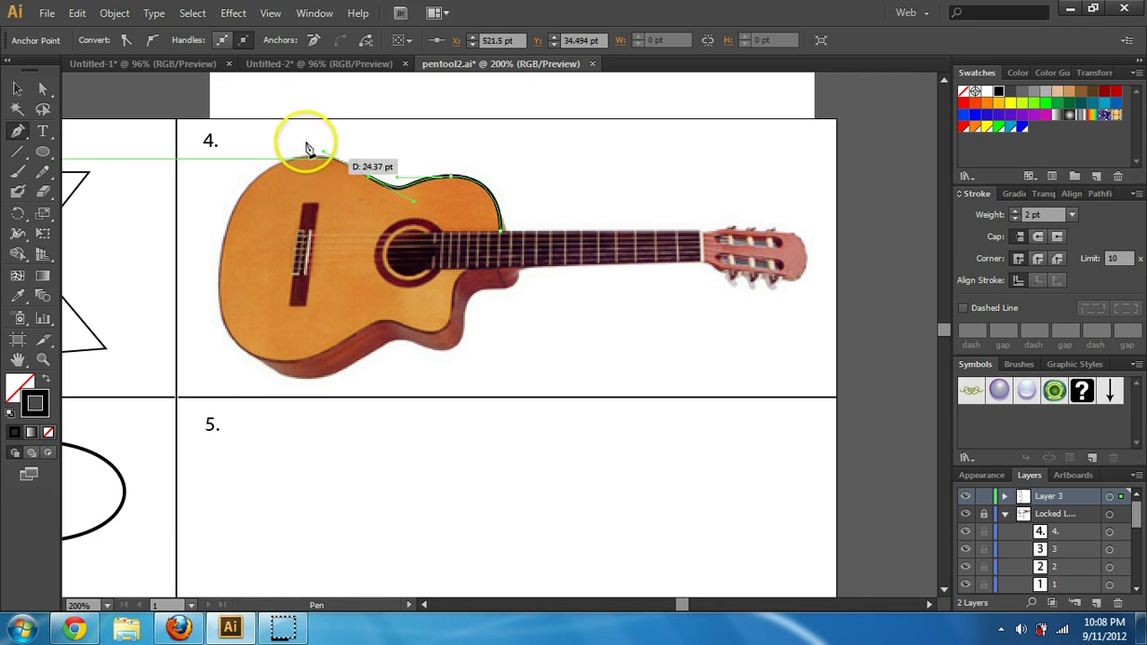
pyautogui.moveTo(269, 172)
pyautogui.mouseDown()
pyautogui.moveTo(224, 191)
pyautogui.moveTo(241, 192)
pyautogui.moveTo(239, 159)
pyautogui.moveTo(225, 303)
pyautogui.moveTo(231, 224)
pyautogui.moveTo(264, 176)
pyautogui.moveTo(243, 253)
pyautogui.moveTo(274, 176)
pyautogui.moveTo(248, 192)
pyautogui.moveTo(236, 317)
pyautogui.moveTo(238, 350)
pyautogui.moveTo(272, 379)
pyautogui.moveTo(287, 358)
pyautogui.moveTo(276, 454)
pyautogui.mouseUp()
pyautogui.keyDown('ctrl'); pyautogui.click(274, 430); pyautogui.keyUp('ctrl')
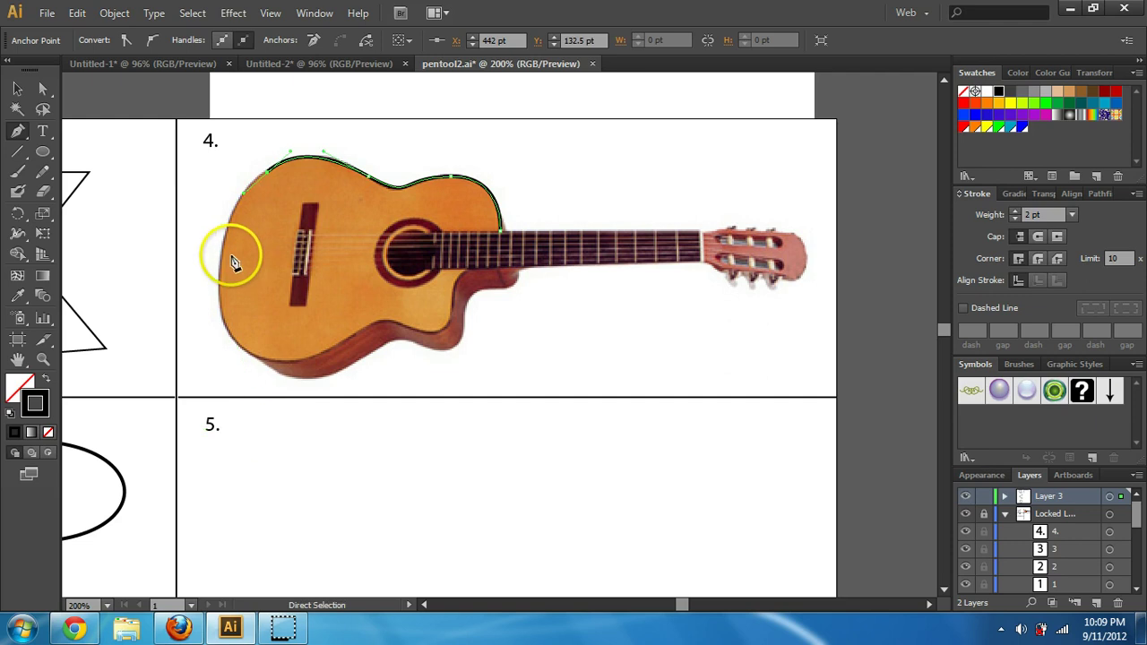
# Trace the guitar body's left side and lower edge through X 452.5, Y 141 pt to an anchor at X 559.5, Y 127.5 pt.
pyautogui.moveTo(221, 260)
pyautogui.mouseDown()
pyautogui.moveTo(218, 320)
pyautogui.moveTo(216, 287)
pyautogui.moveTo(255, 363)
pyautogui.mouseUp()
pyautogui.moveTo(258, 359); pyautogui.dragTo(284, 362)
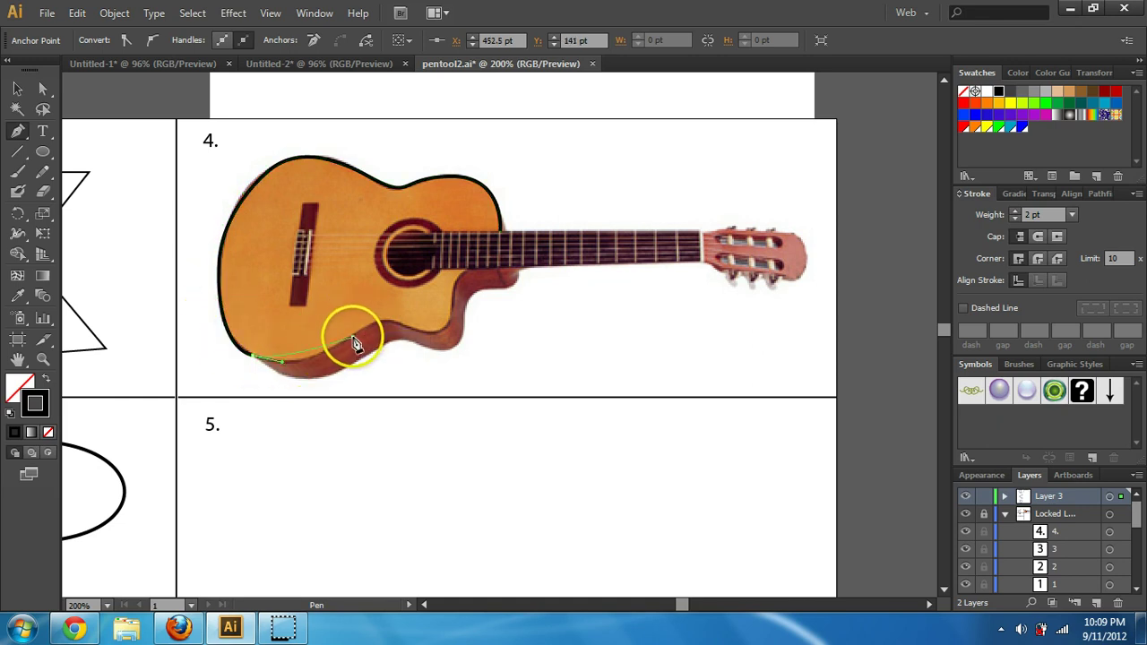
pyautogui.moveTo(375, 324); pyautogui.dragTo(473, 334)
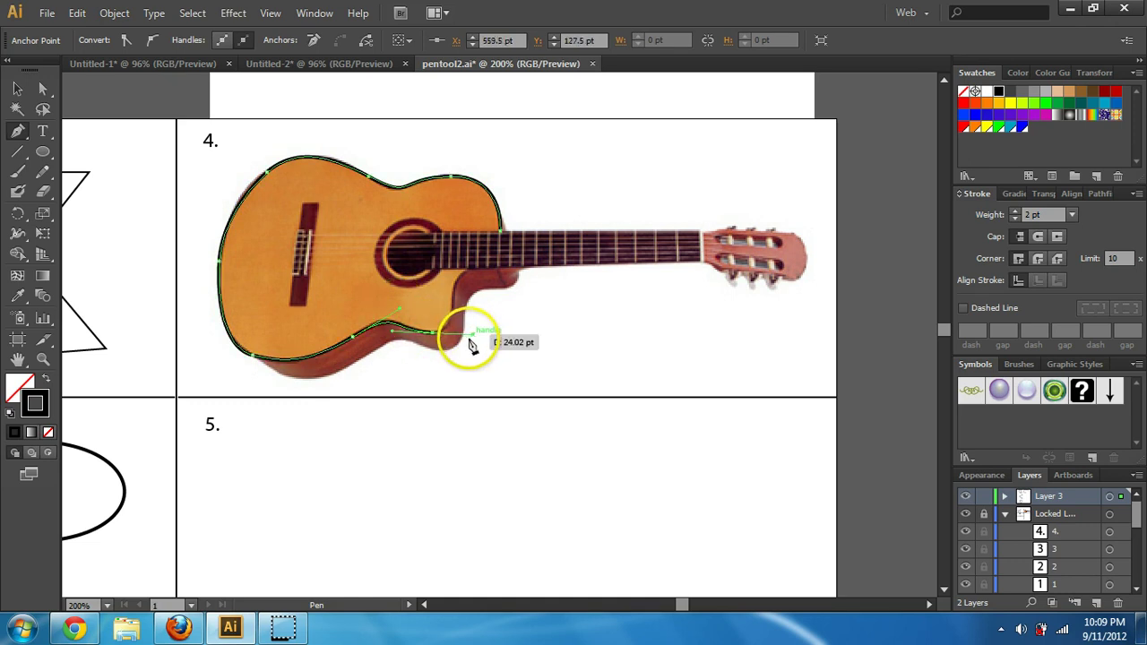
# Trace the guitar's cutaway through X 573.5, Y 99 pt to about X 600, Y 88 pt and close the outline at the upper neck joint.
pyautogui.click(465, 275)
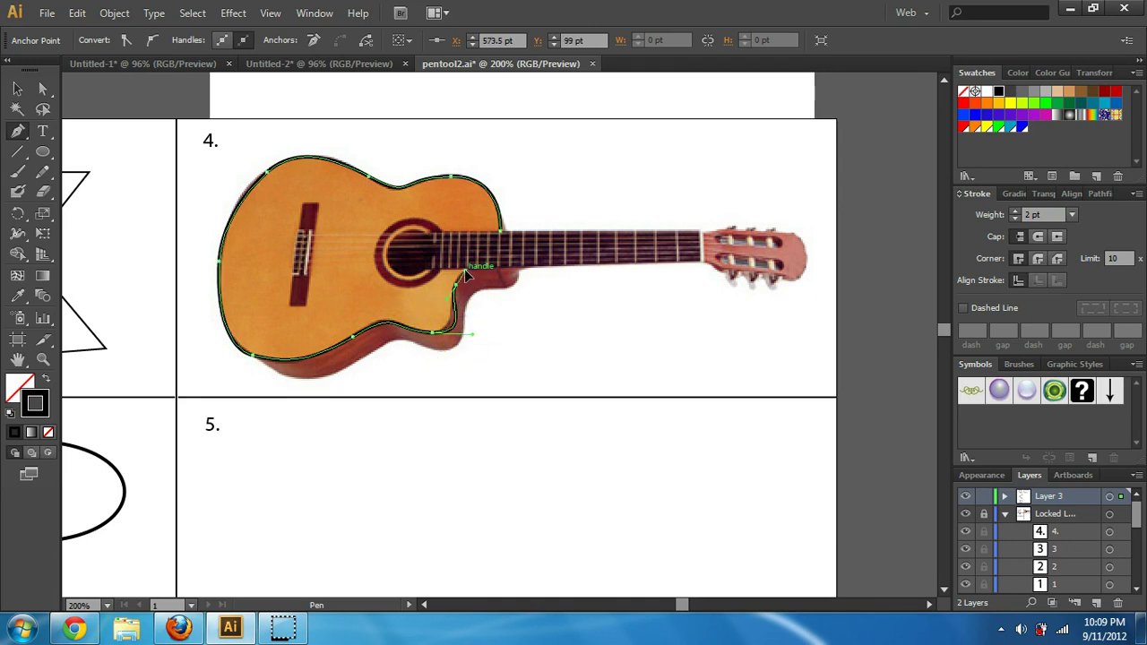
pyautogui.click(500, 268)
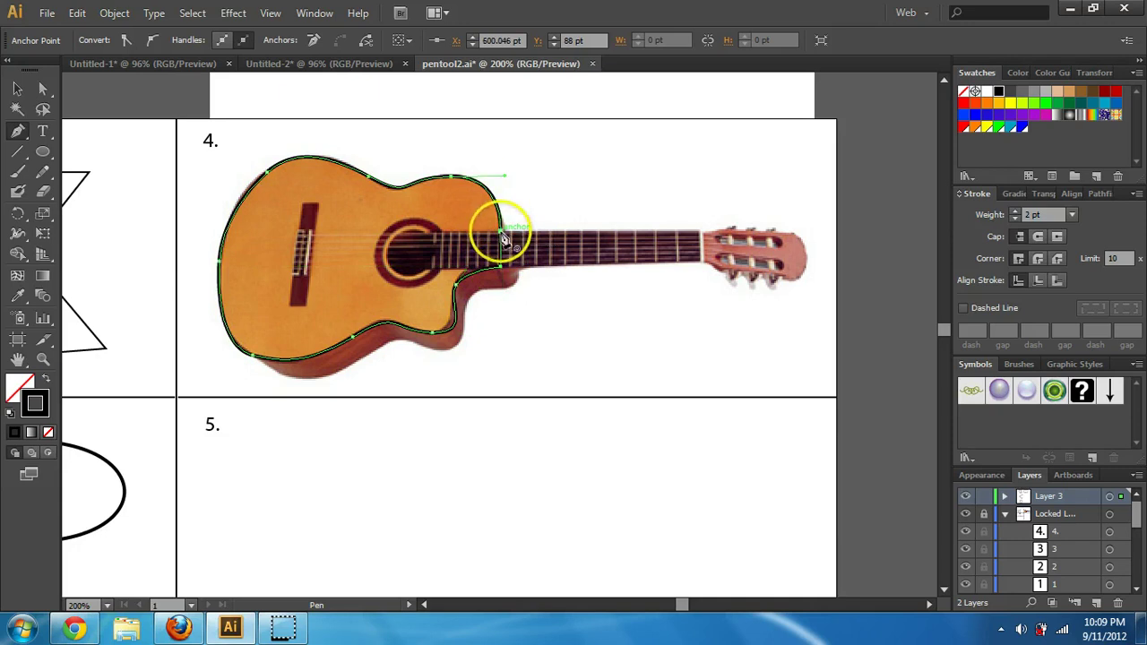
pyautogui.click(502, 235)
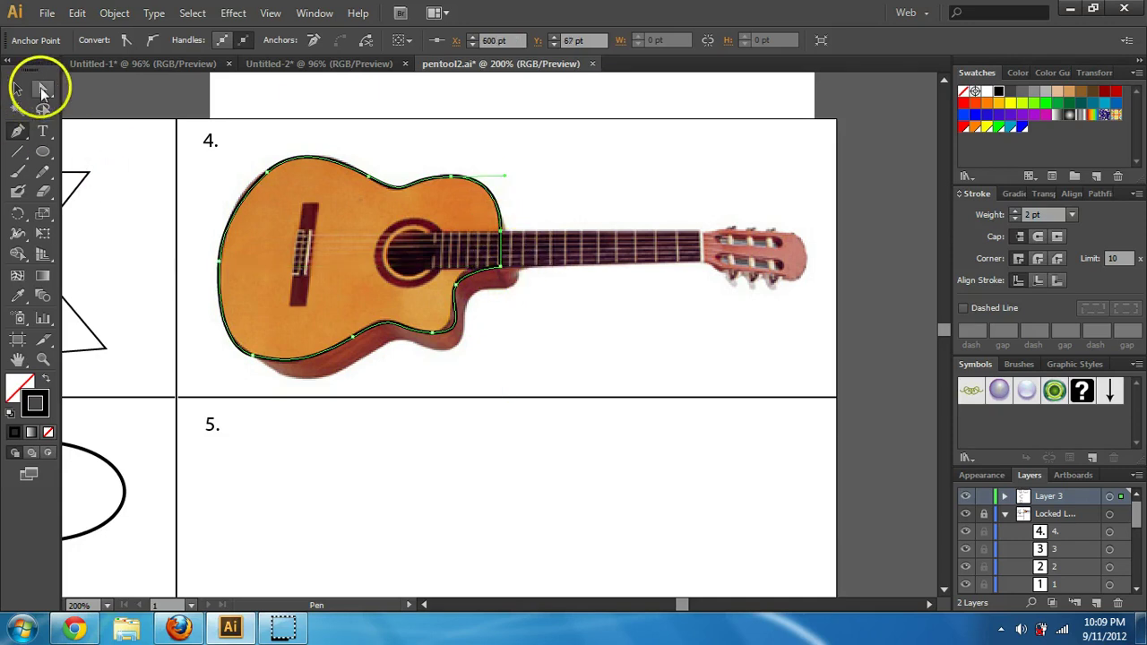
# Shorten the curve handle at the guitar outline's lower cutaway anchor to match the body edge, and deselect the path.
pyautogui.click(42, 90)
pyautogui.click(470, 361)
pyautogui.click(434, 333)
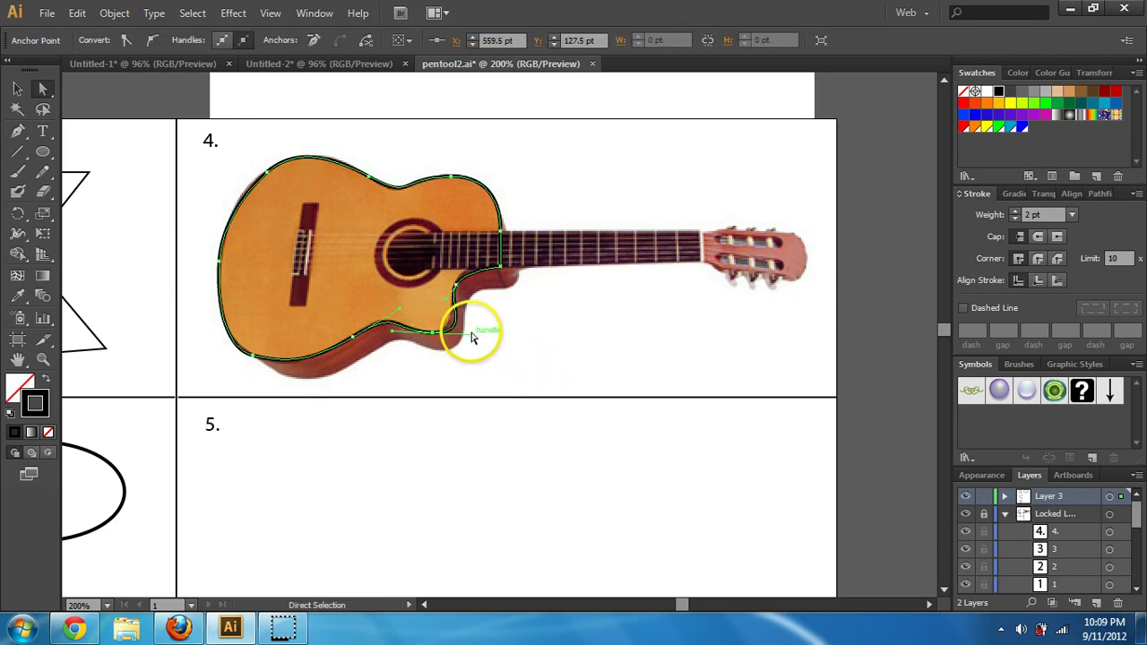
pyautogui.moveTo(475, 341); pyautogui.dragTo(461, 328)
pyautogui.keyDown('alt'); pyautogui.click(461, 328); pyautogui.keyUp('alt')
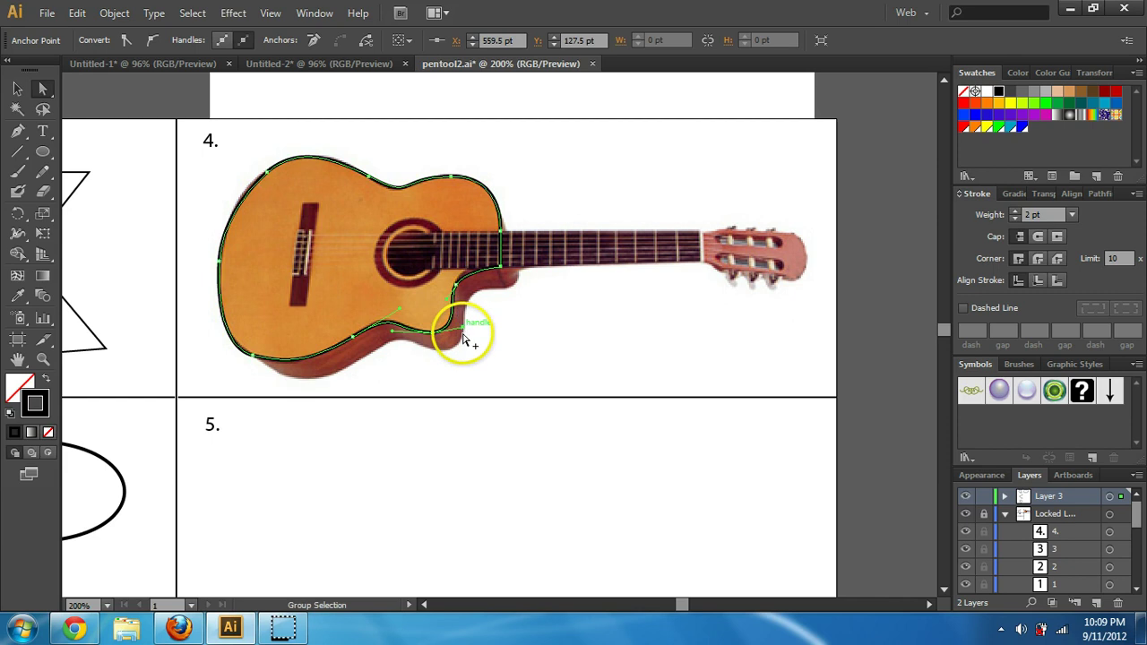
pyautogui.click(271, 154)
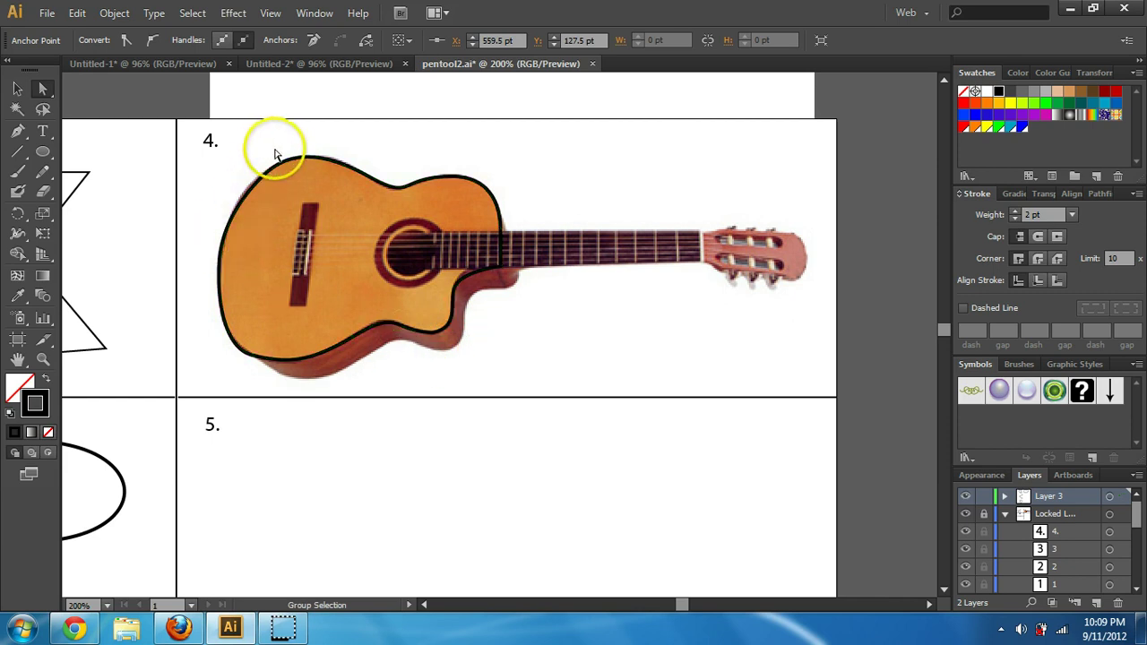
pyautogui.click(265, 169)
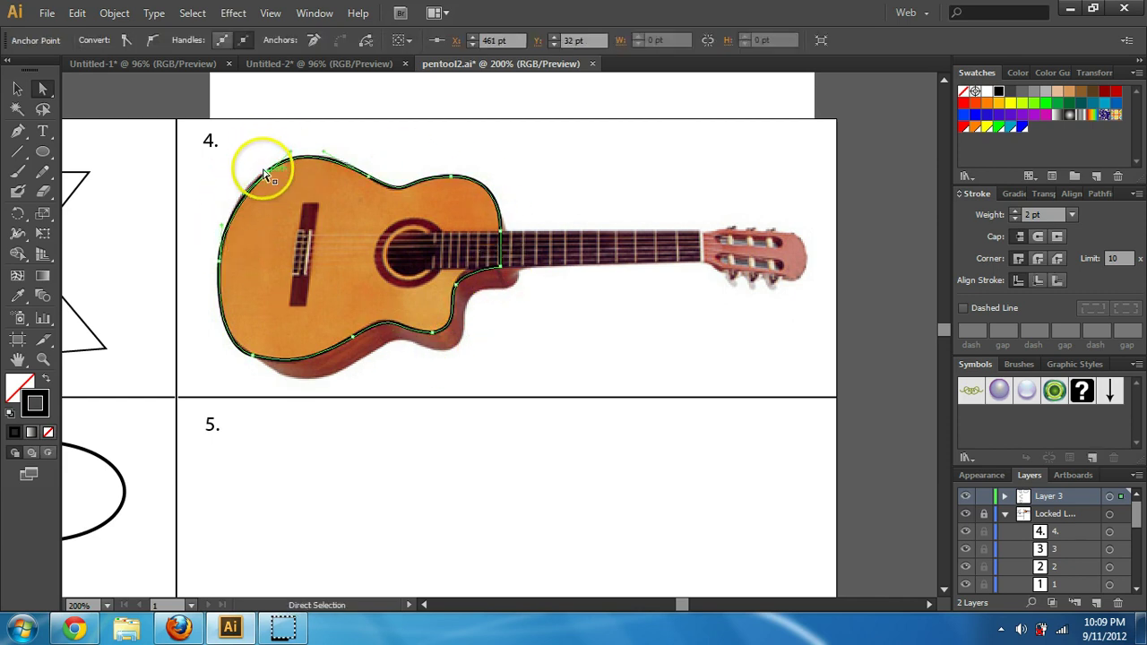
pyautogui.click(452, 153)
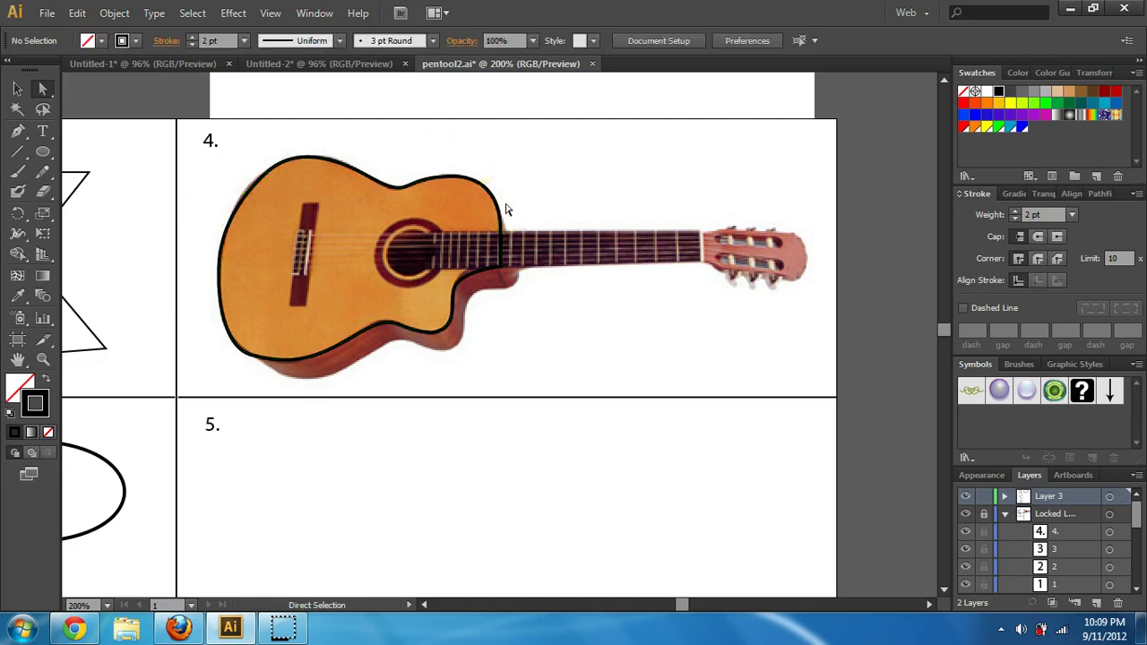
pyautogui.click(506, 209)
pyautogui.click(576, 185)
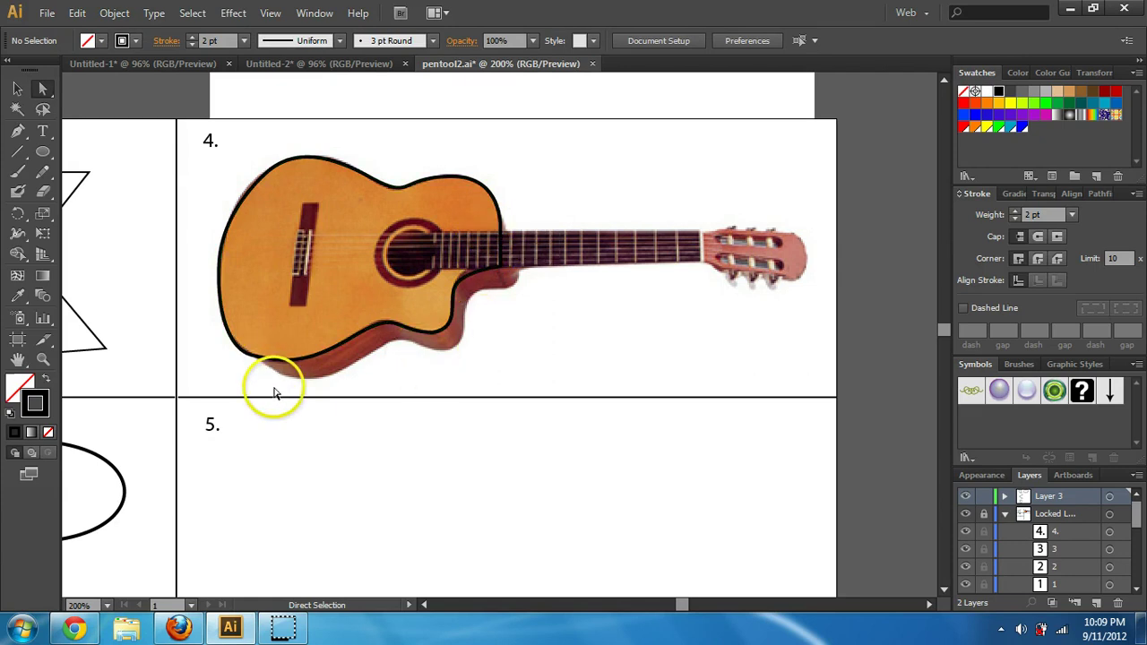
# Try to paste a copy of the guitar body outline from the clipboard, and undo the paste.
pyautogui.click(398, 185)
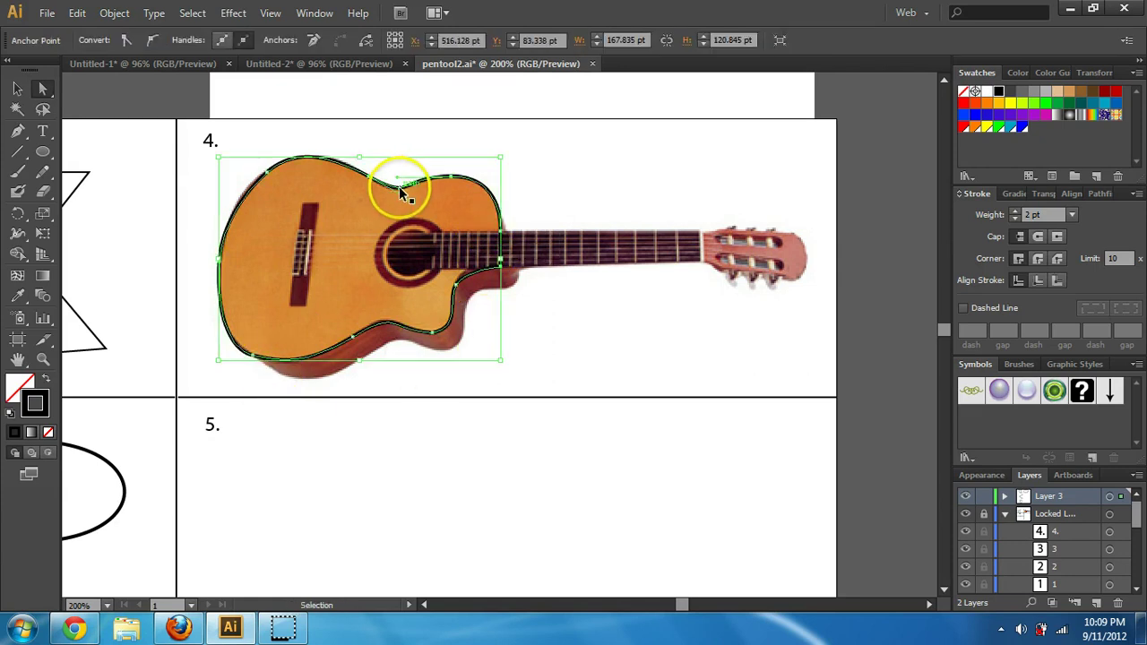
pyautogui.hotkey('ctrl', 'v')
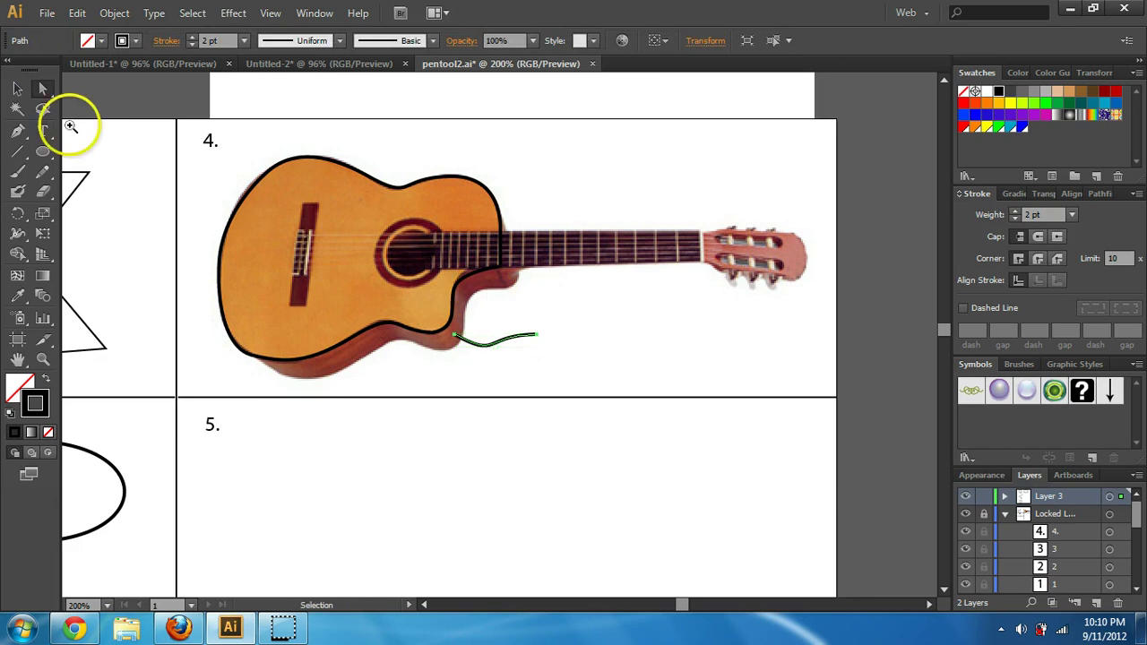
pyautogui.click(18, 89)
pyautogui.click(42, 91)
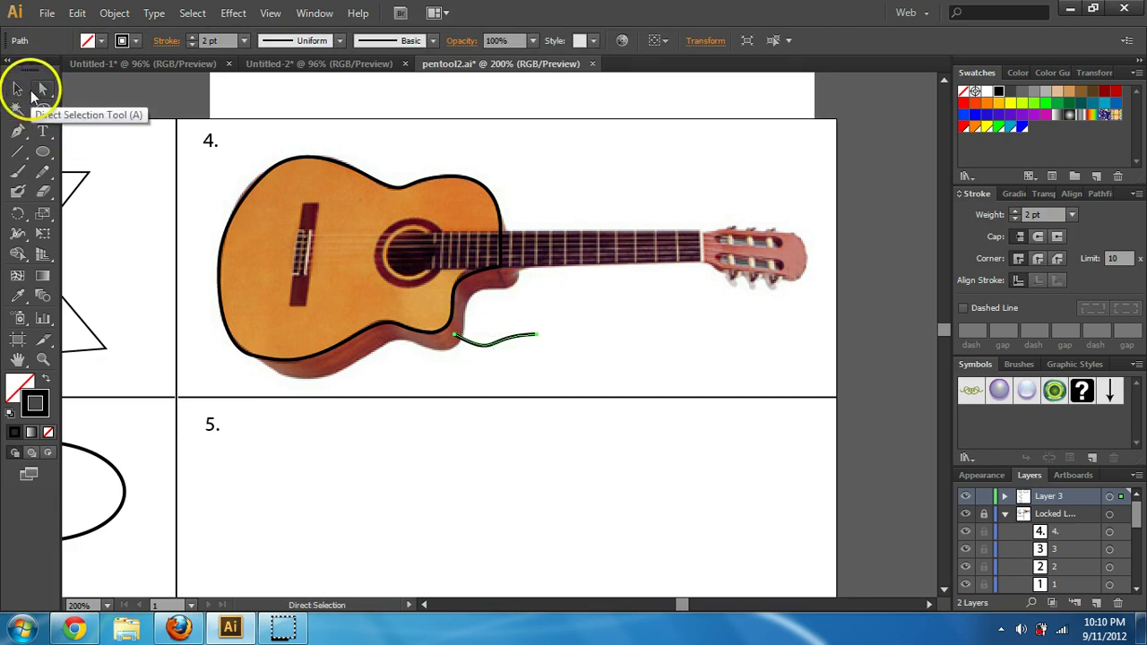
pyautogui.click(19, 91)
pyautogui.click(558, 190)
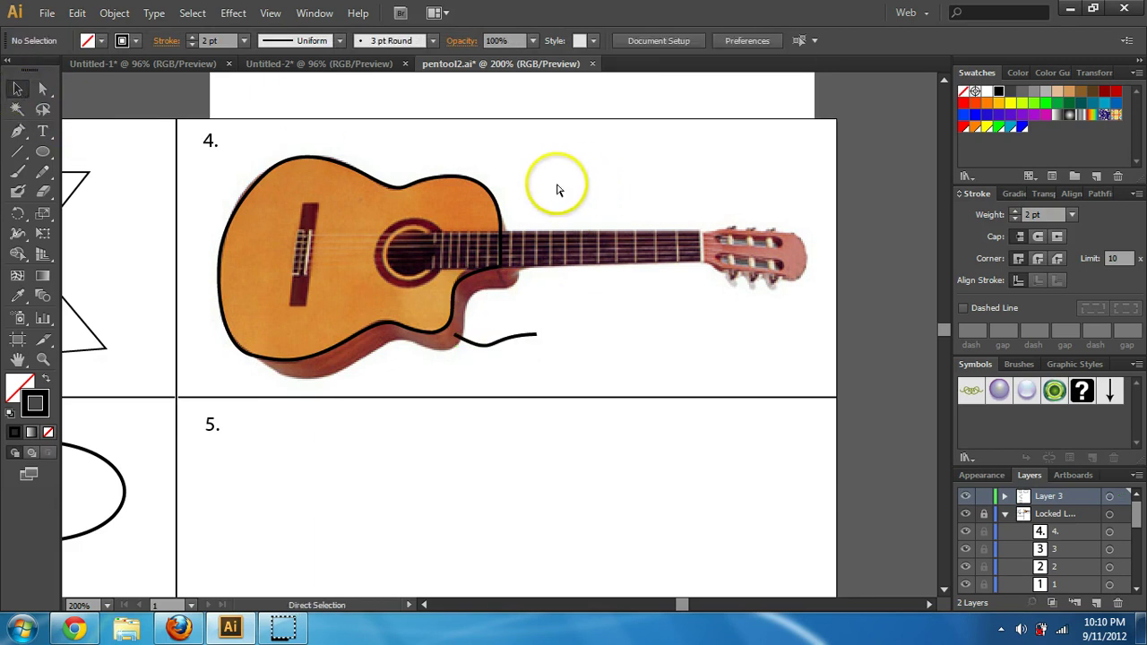
pyautogui.hotkey('ctrl', 'z')
# Duplicate the guitar body outline and move the copy over the darker lower side of the guitar.
pyautogui.moveTo(559, 142); pyautogui.dragTo(486, 253)
pyautogui.press('a')
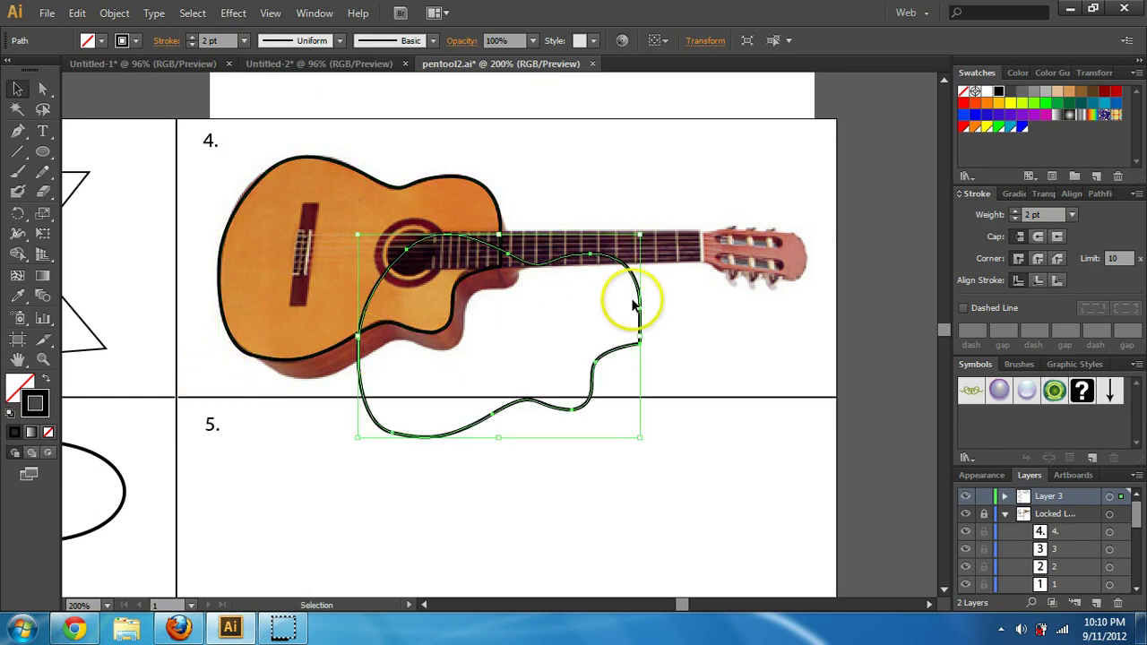
pyautogui.moveTo(639, 285); pyautogui.dragTo(510, 232)
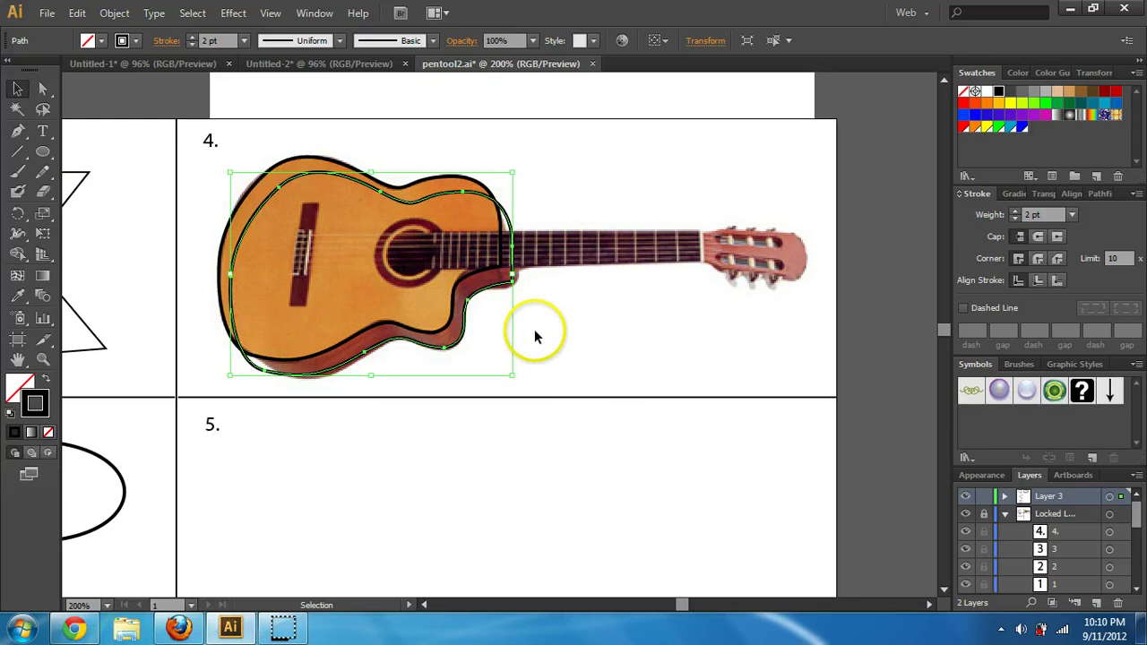
# Try to reshape the copied outline's lower edge at the anchor near X 510.5, Y 147.5 pt, and discard the copy.
pyautogui.click(42, 89)
pyautogui.click(327, 371)
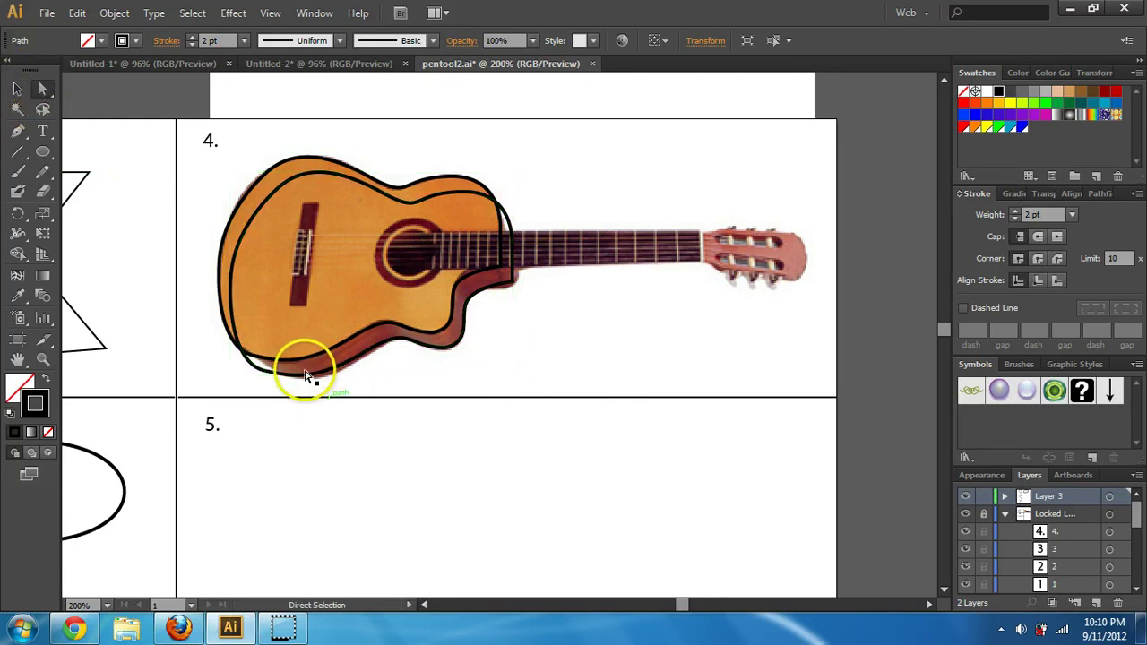
pyautogui.moveTo(367, 359); pyautogui.dragTo(398, 339)
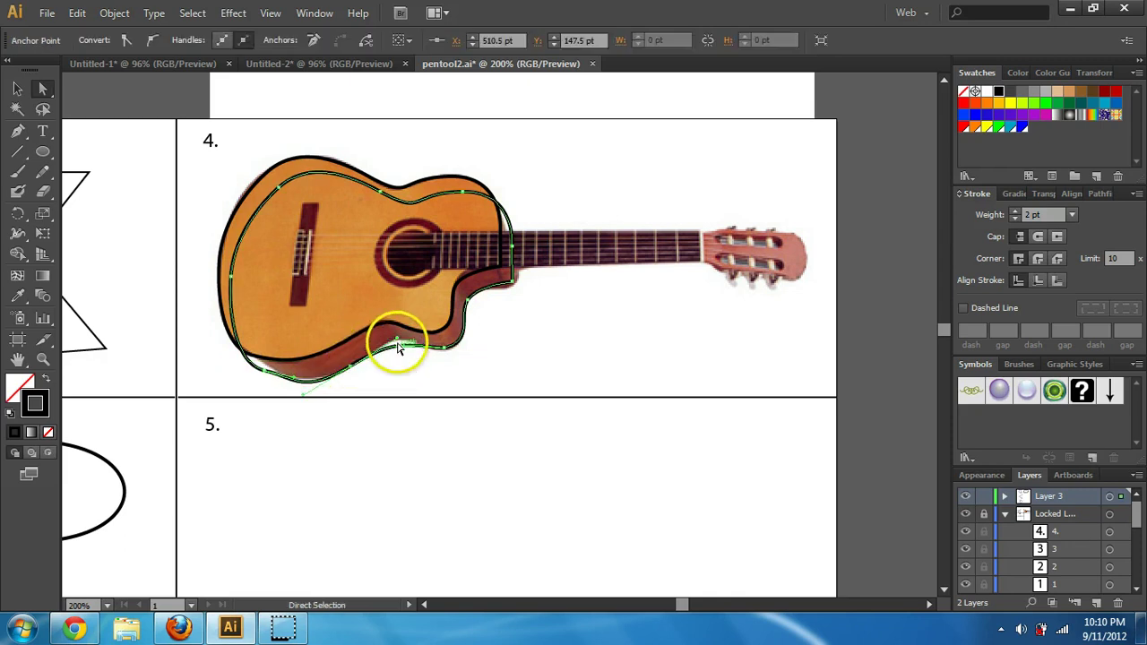
pyautogui.click(391, 389)
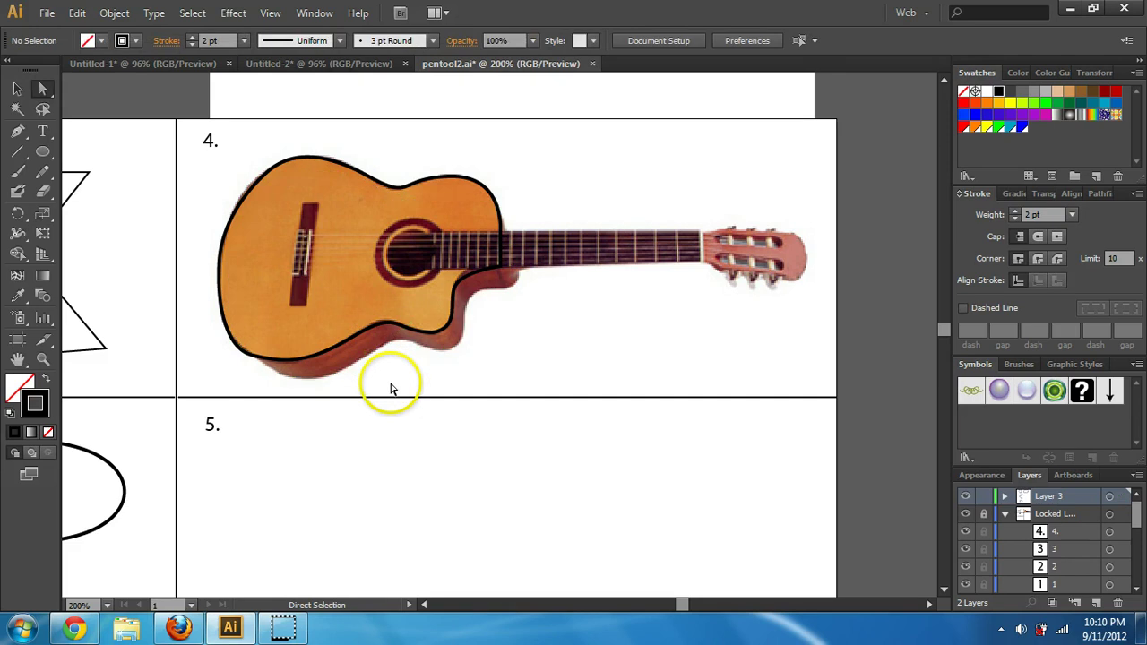
# Trace the guitar's dark side from X 611.5, Y 88 pt around its lower edge and close it across the body through X 461, Y 88 pt.
pyautogui.click(18, 132)
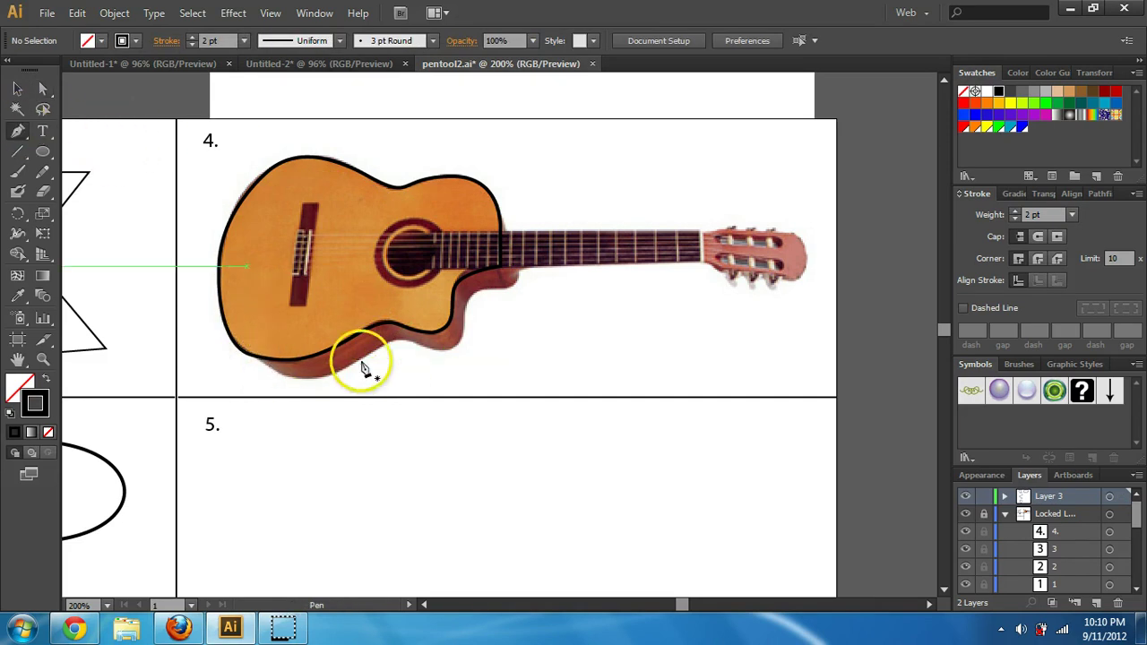
pyautogui.click(520, 269)
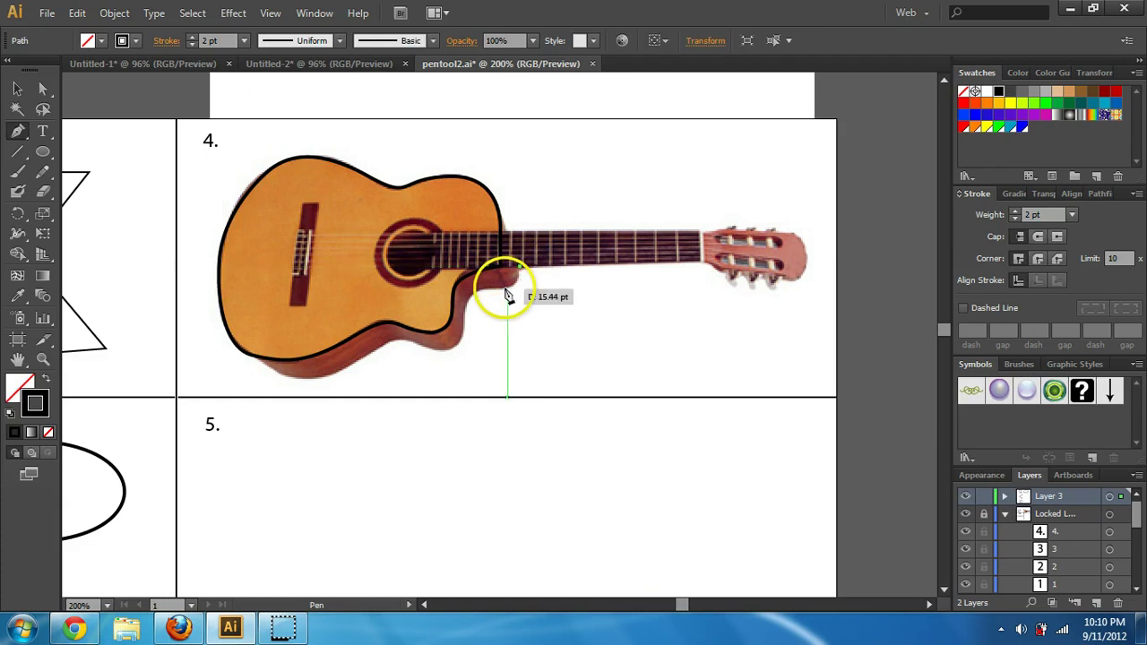
pyautogui.moveTo(475, 299); pyautogui.dragTo(196, 335)
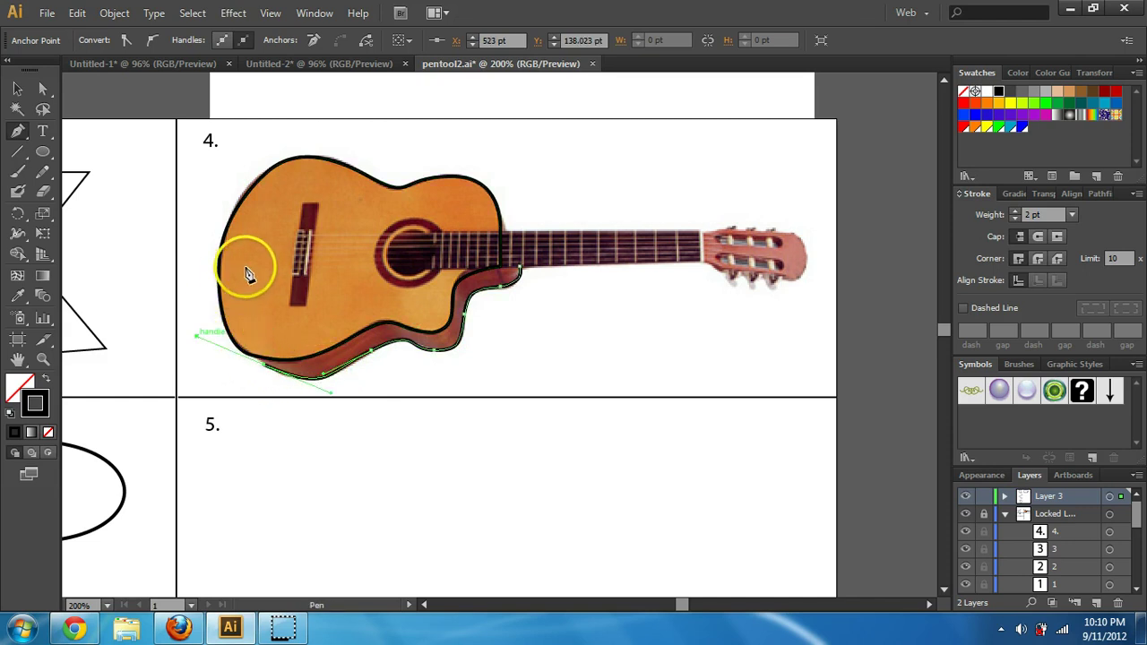
pyautogui.moveTo(269, 269); pyautogui.dragTo(279, 263)
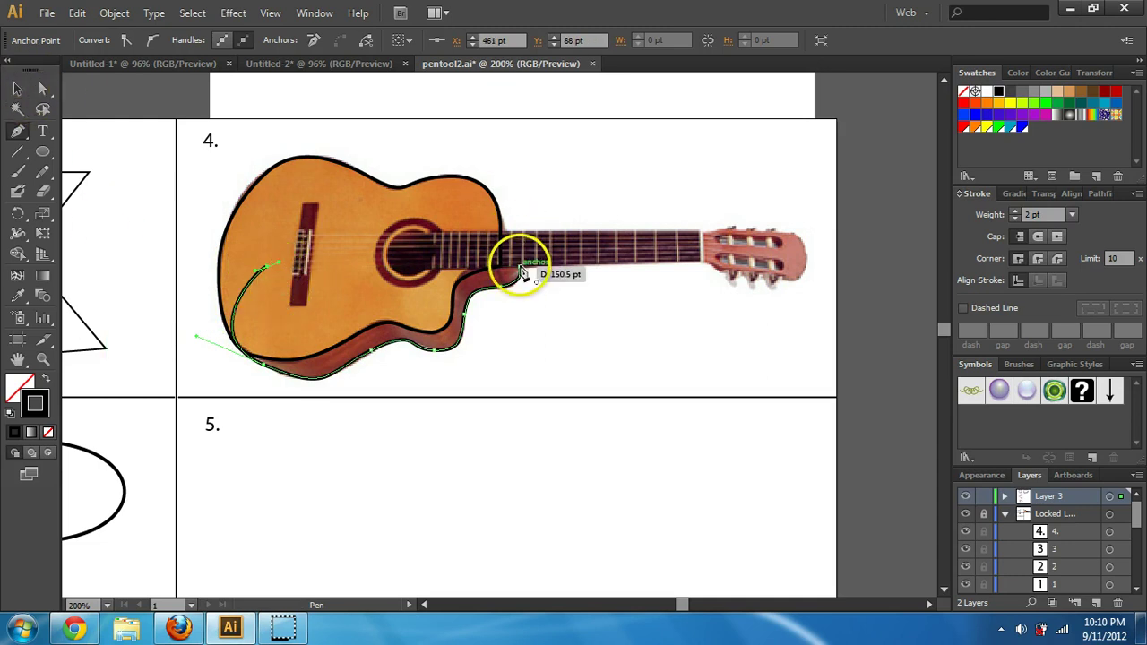
pyautogui.click(18, 88)
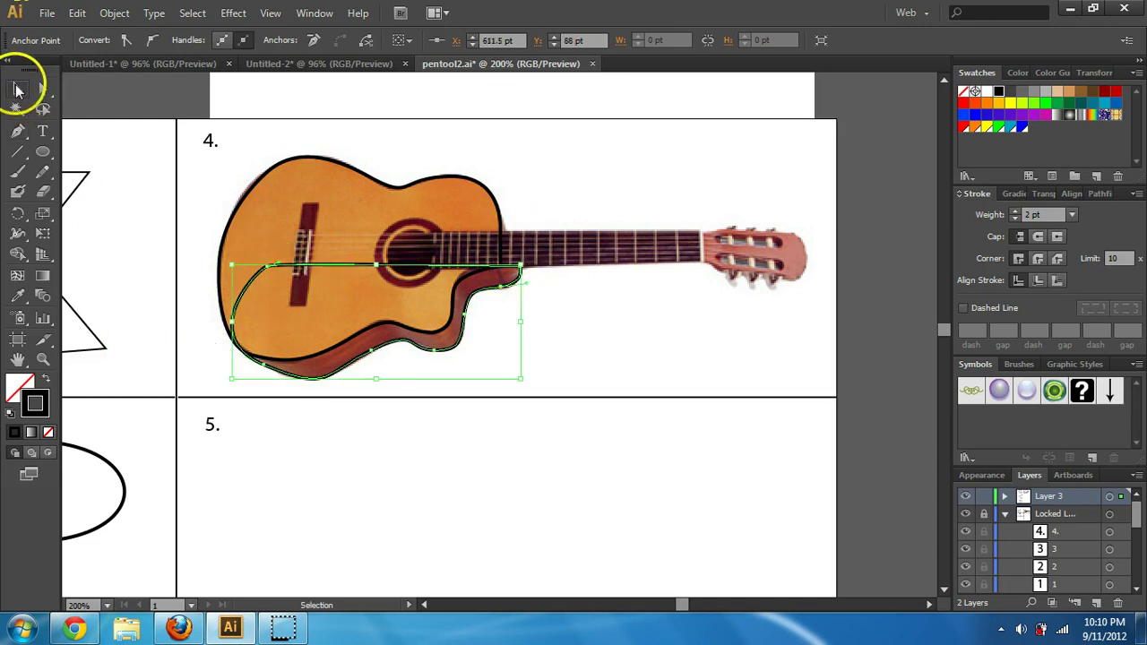
pyautogui.click(735, 427)
pyautogui.click(672, 403)
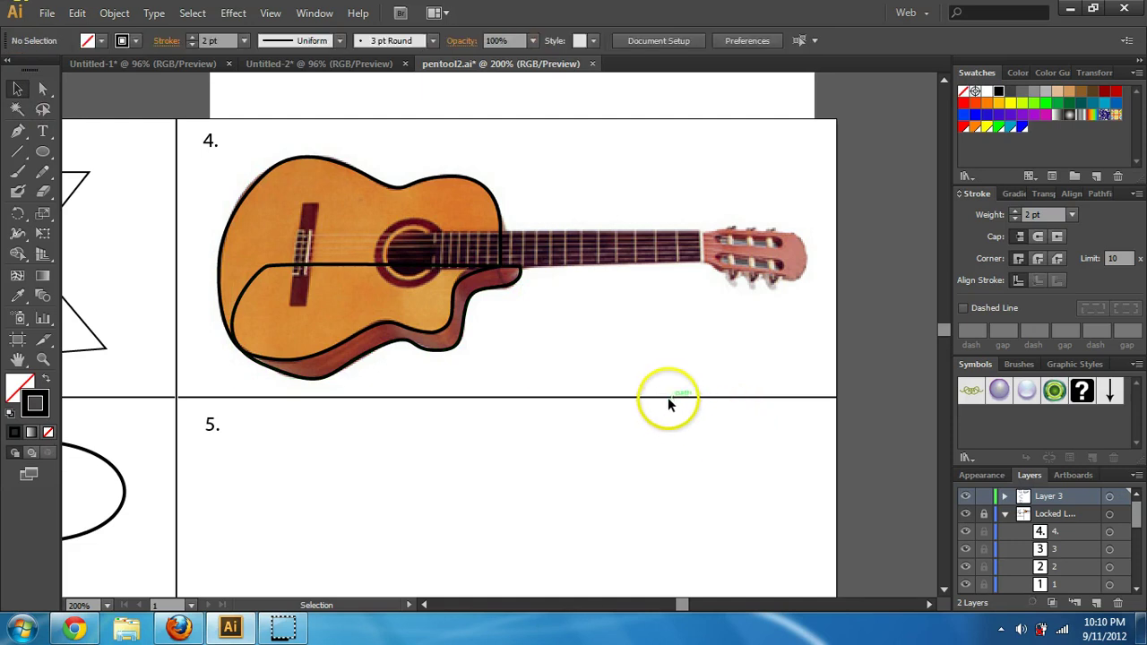
# Fill the guitar body outline with a light brown swatch and deselect it.
pyautogui.click(318, 175)
pyautogui.click(101, 40)
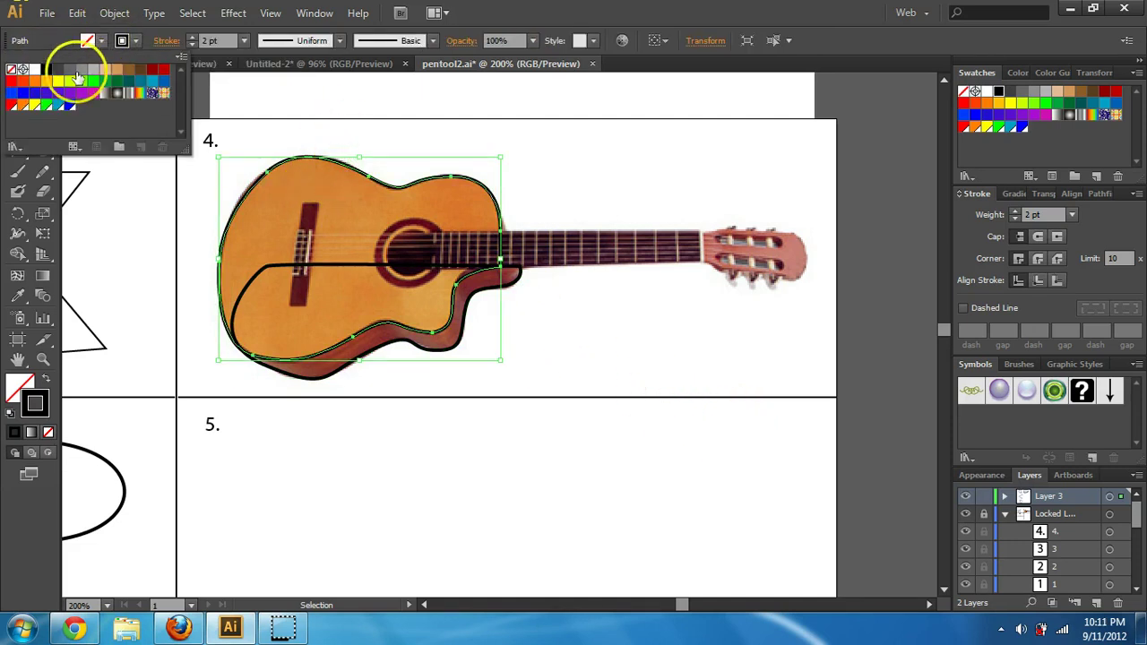
pyautogui.click(117, 72)
pyautogui.click(584, 340)
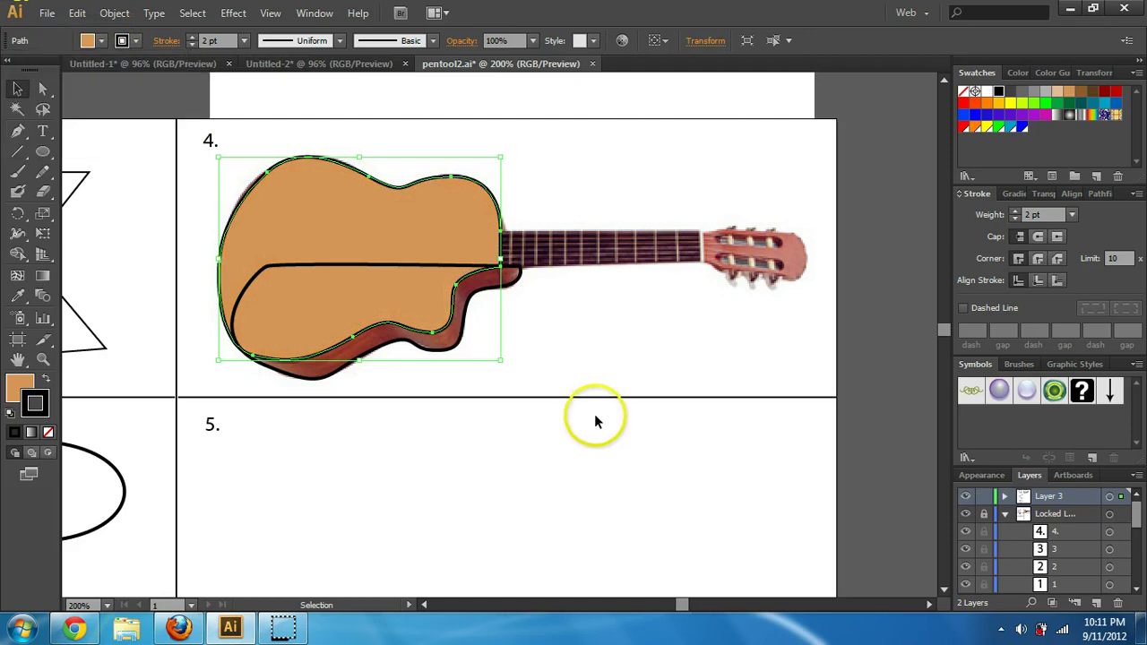
pyautogui.click(570, 323)
# Fill the guitar's side shape with the reddish brown #9C3C30 sampled from the photo and give it a 1 pt black stroke.
pyautogui.click(516, 285)
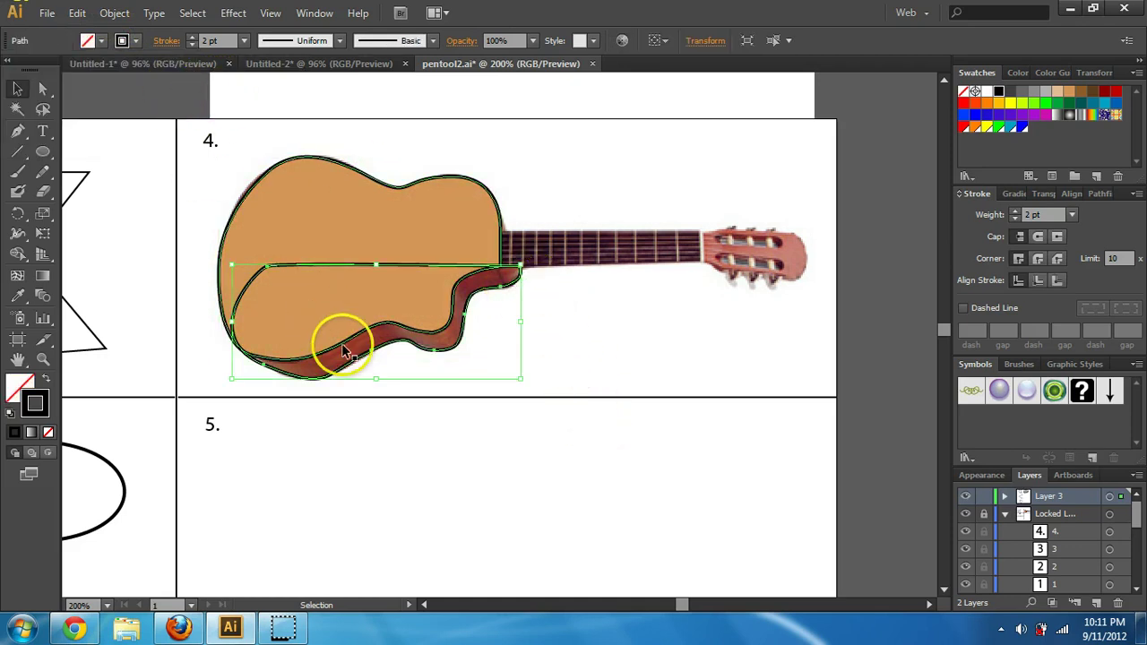
pyautogui.click(22, 381)
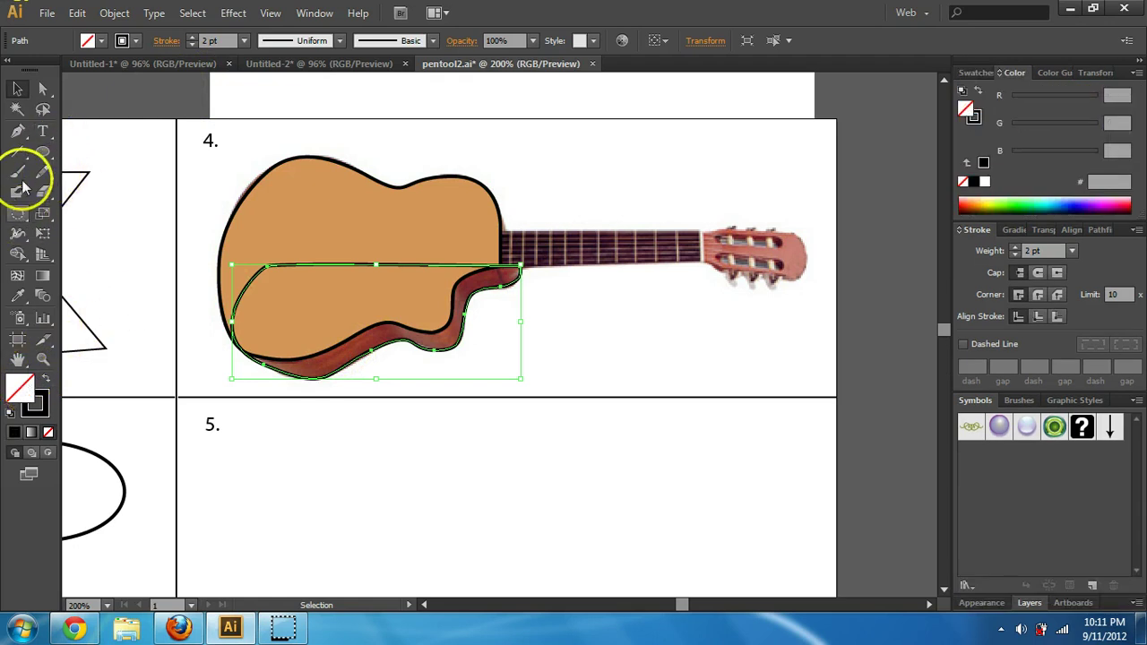
pyautogui.click(18, 296)
pyautogui.click(341, 358)
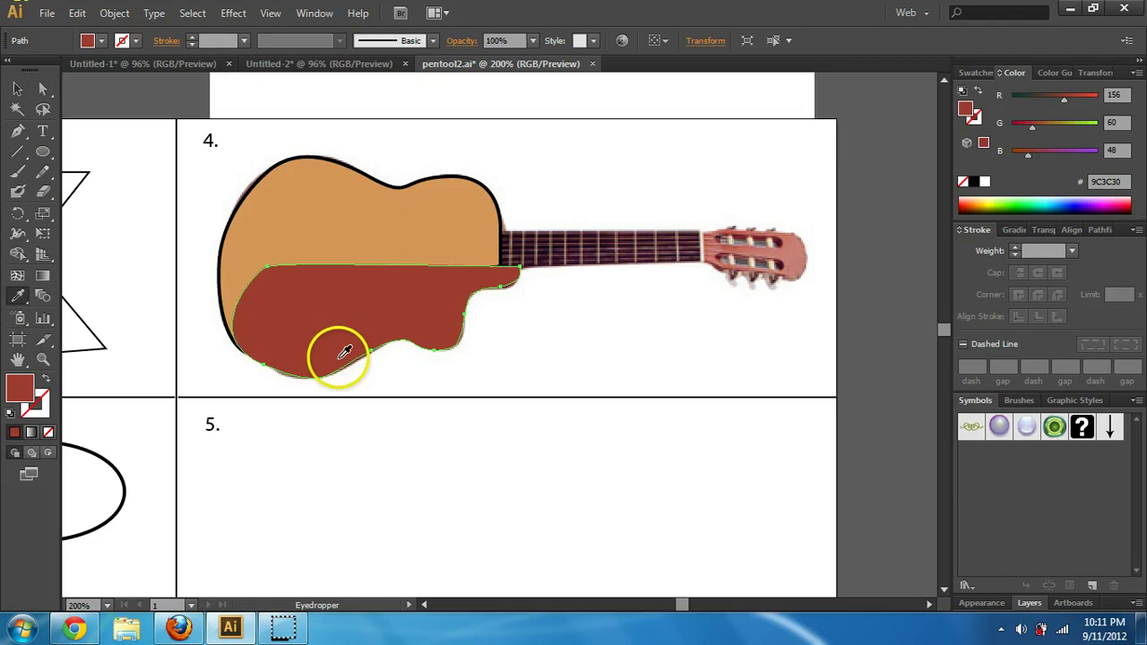
pyautogui.click(18, 90)
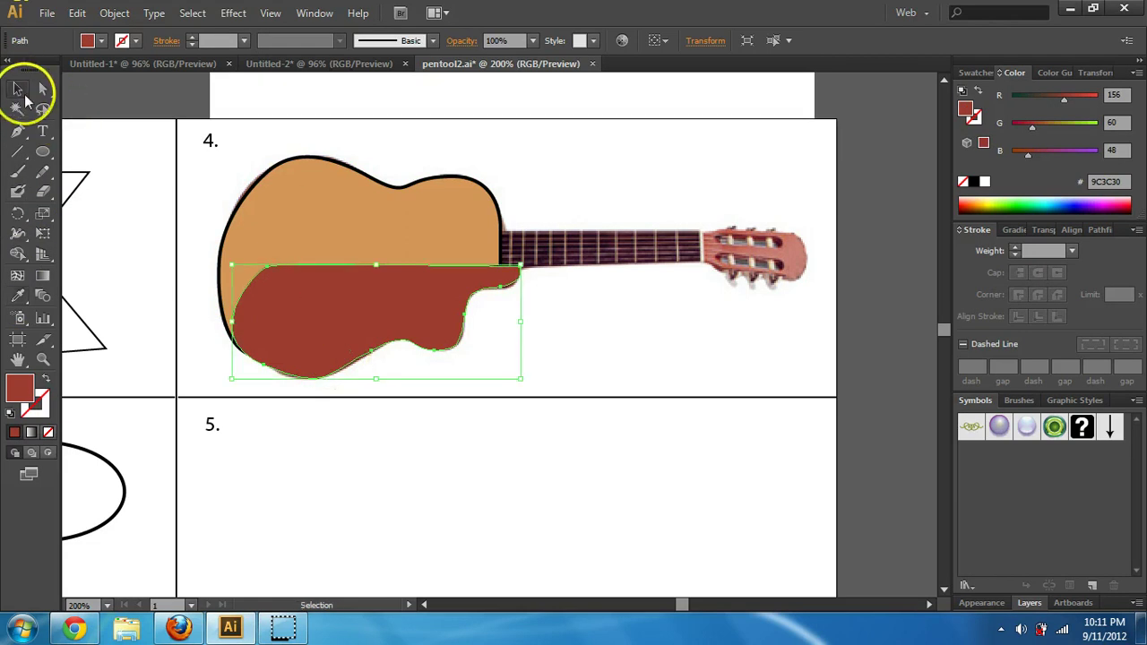
pyautogui.click(128, 40)
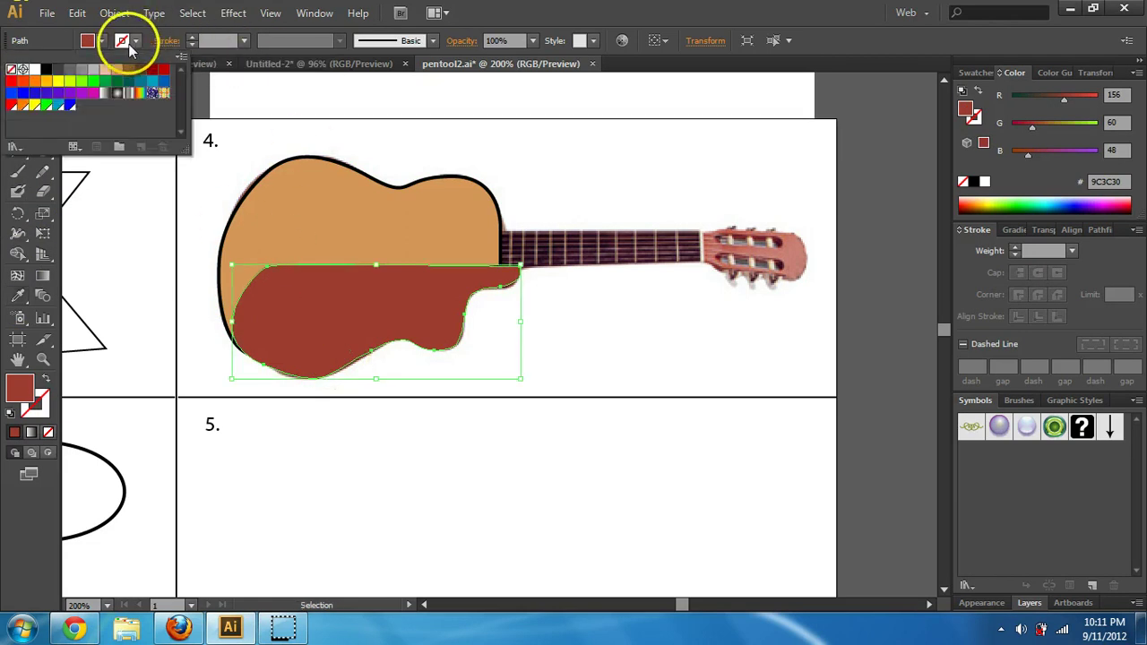
pyautogui.click(47, 69)
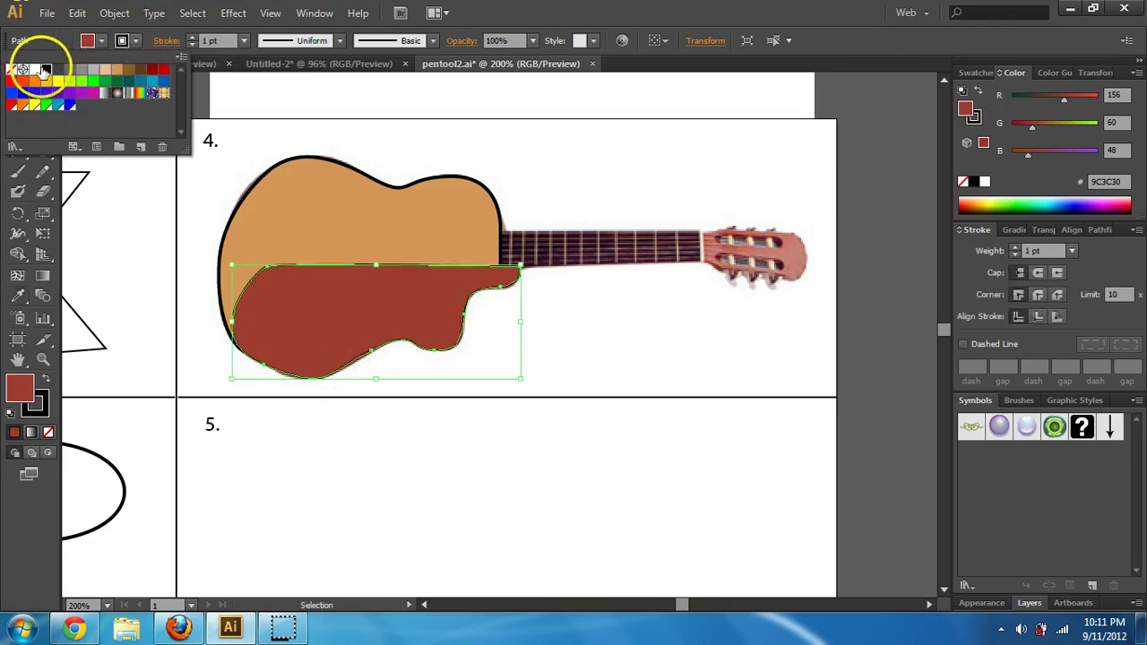
pyautogui.click(546, 158)
# Send the reddish-brown side shape backward behind the guitar body and deselect it.
pyautogui.rightClick(422, 283)
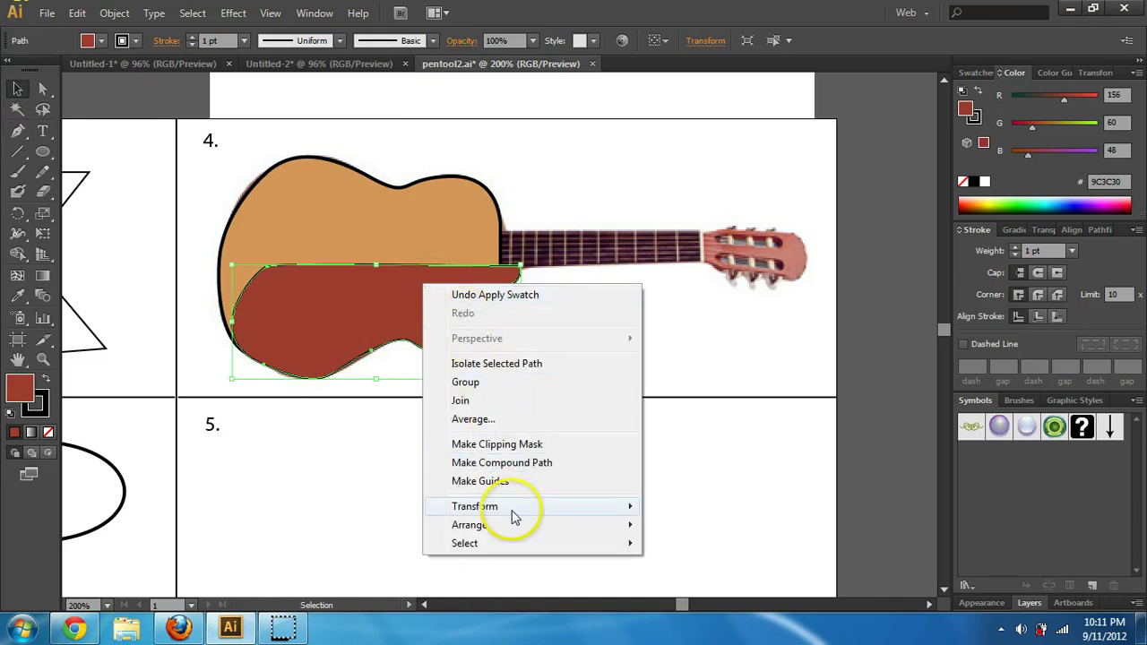
pyautogui.moveTo(518, 529)
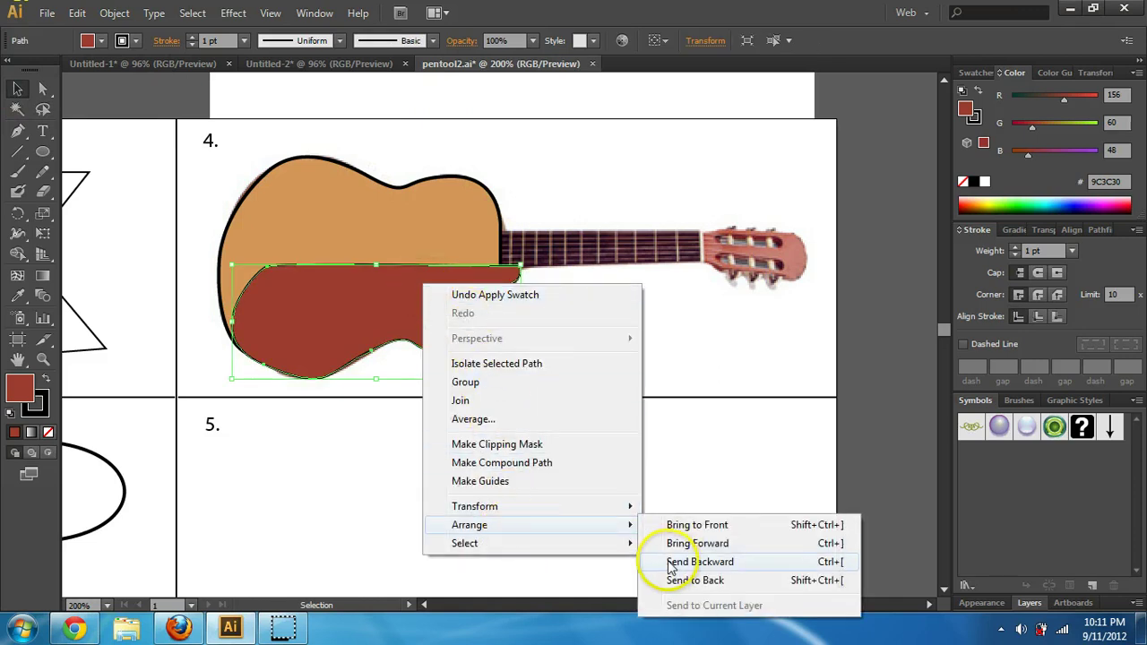
pyautogui.click(670, 565)
pyautogui.click(576, 364)
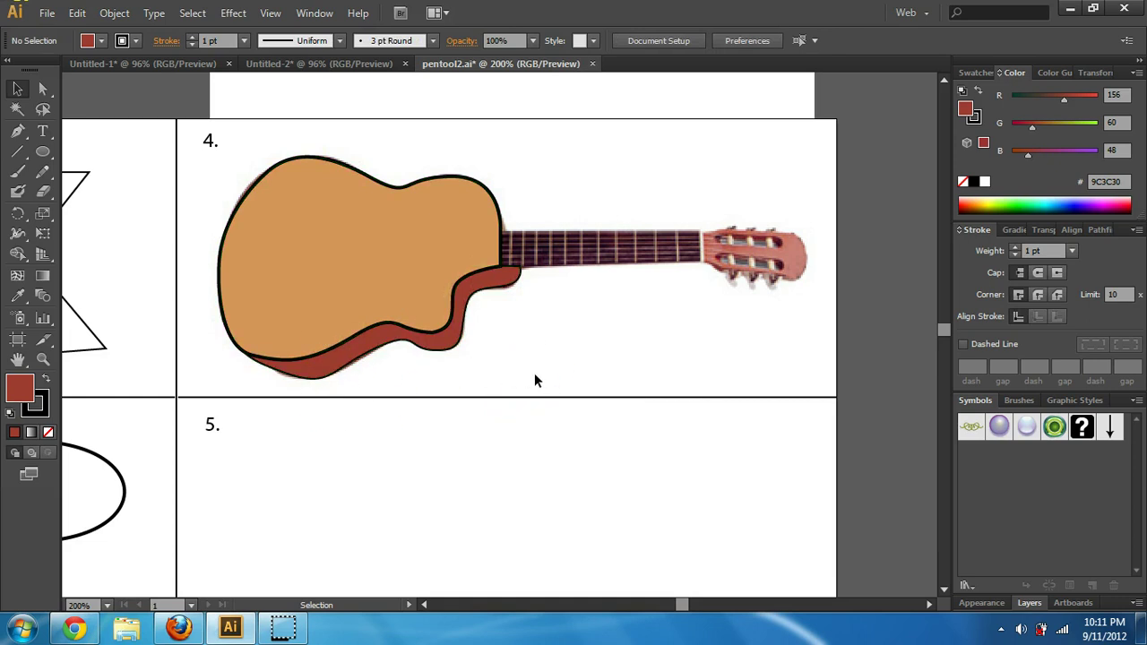
# Set the fill of both the guitar body and side shapes to None, and deselect them.
pyautogui.click(316, 298)
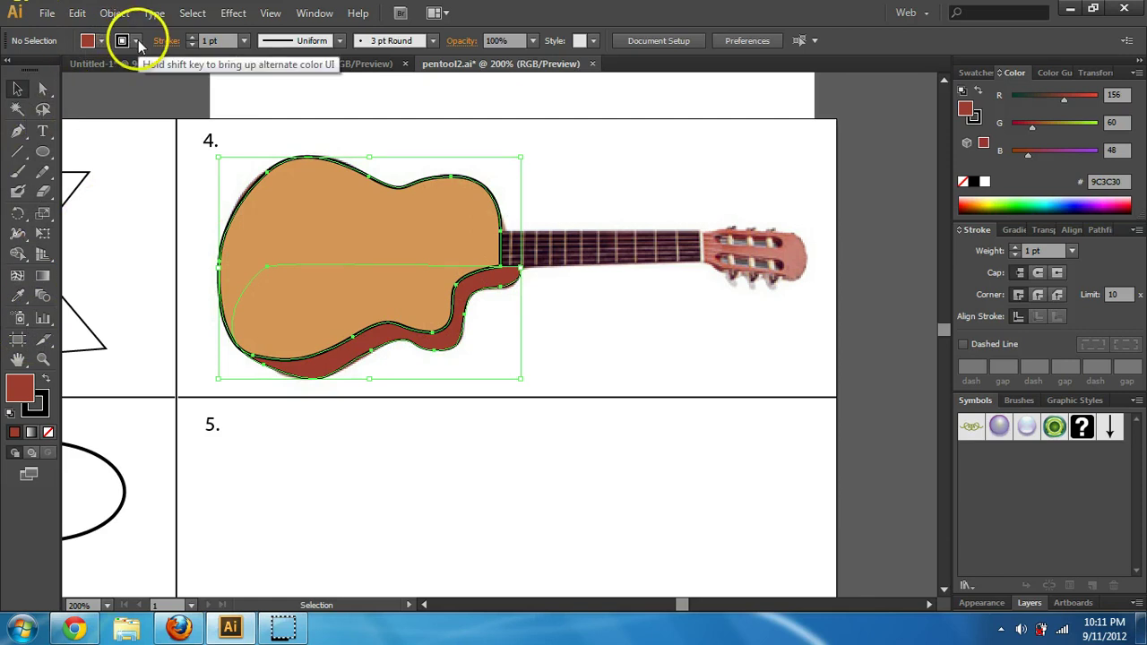
pyautogui.click(99, 41)
pyautogui.click(18, 70)
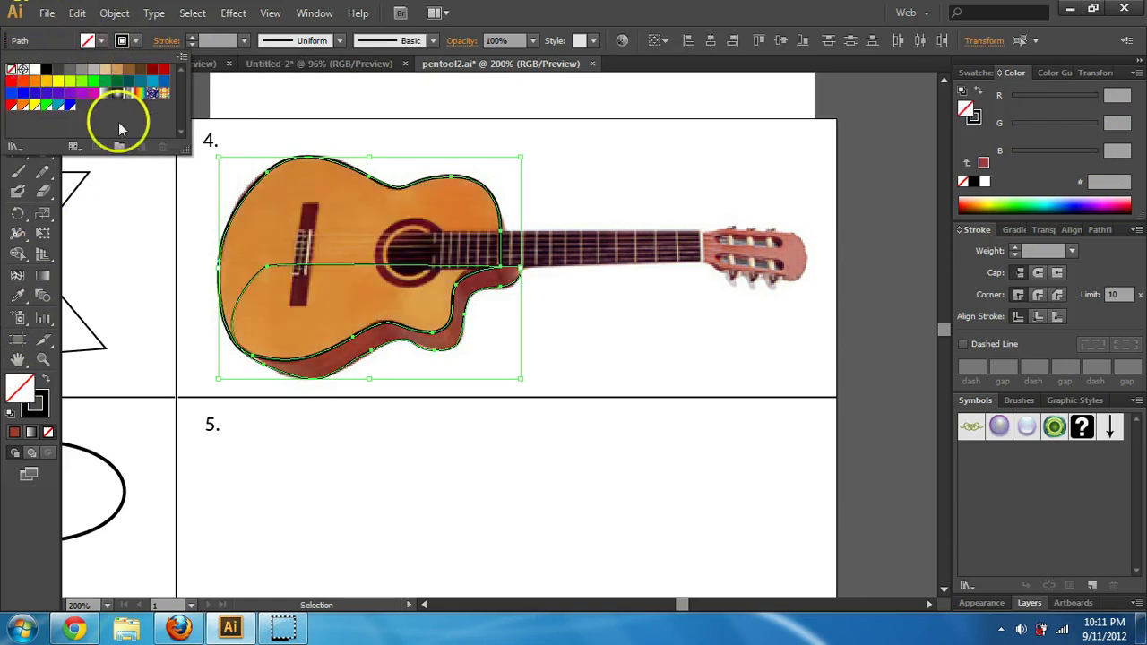
pyautogui.click(577, 286)
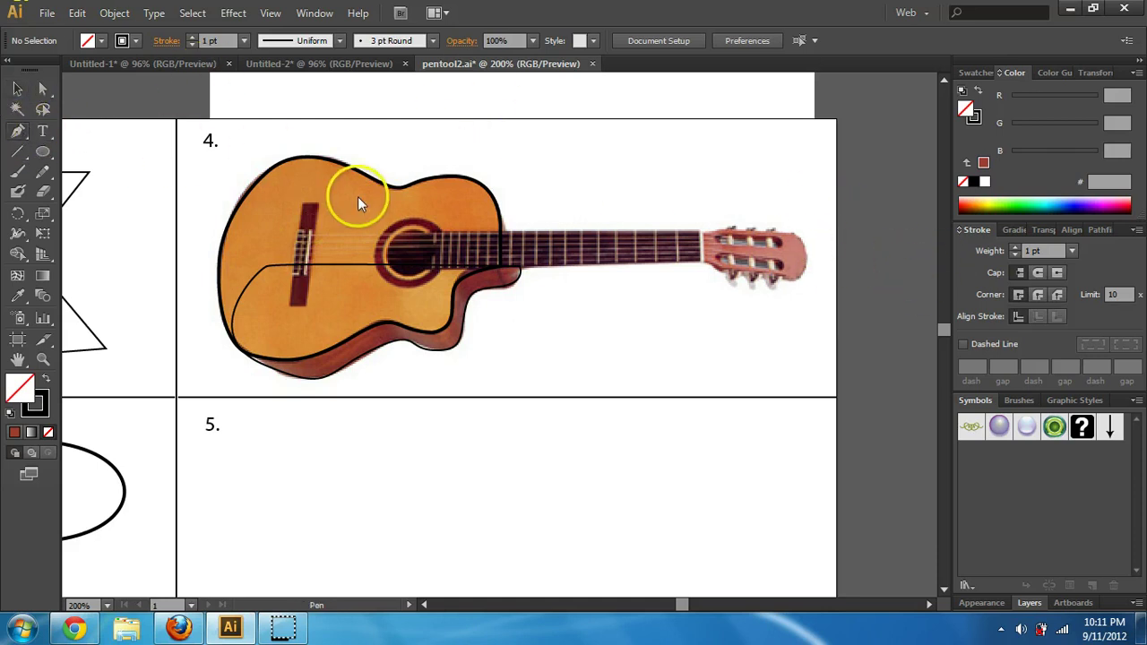
# Draw a closed four-cornered Pen path around the fretboard from X 559, Y 68.5 pt to X 718.5, Y 68.5 pt at the headstock.
pyautogui.click(432, 234)
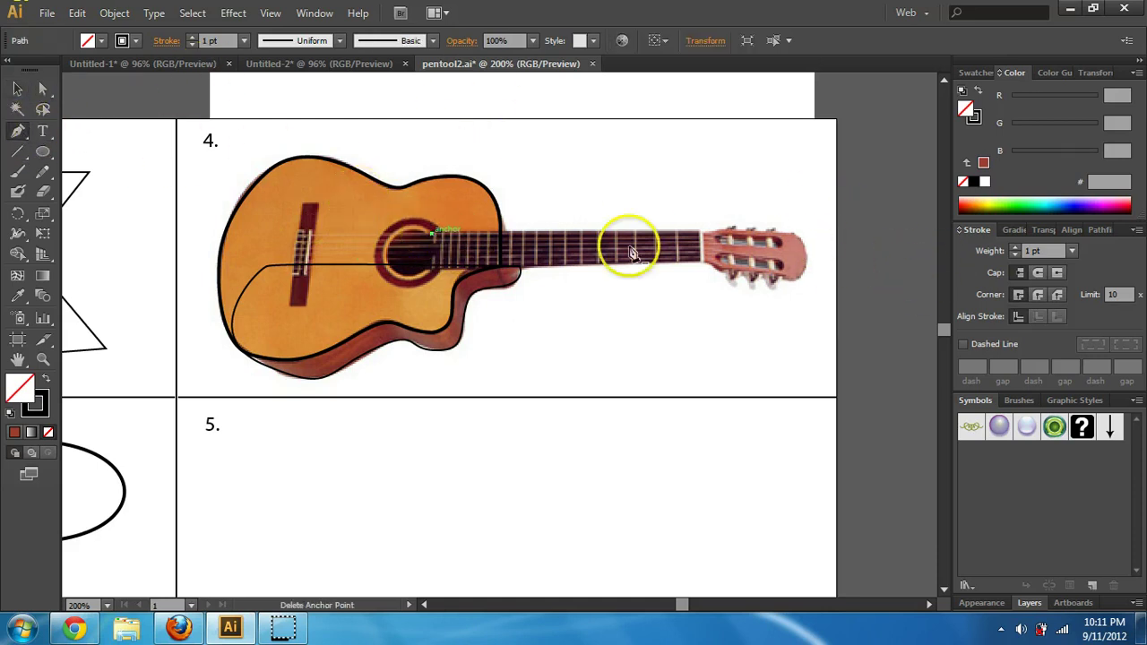
pyautogui.click(701, 235)
pyautogui.click(700, 260)
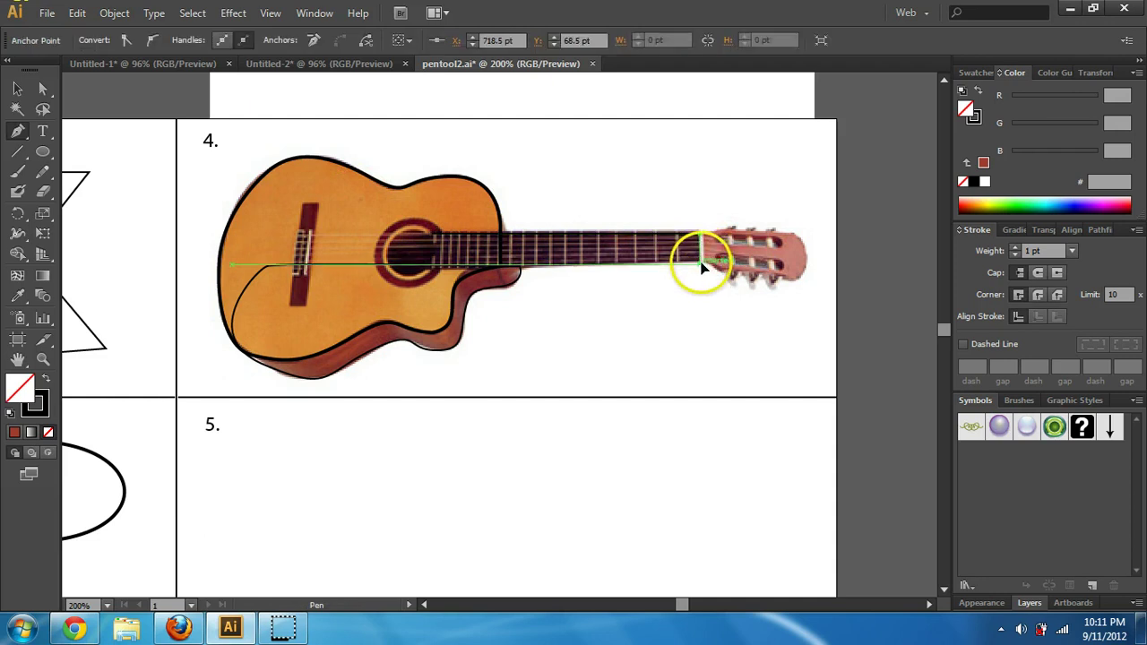
pyautogui.click(432, 264)
pyautogui.click(434, 234)
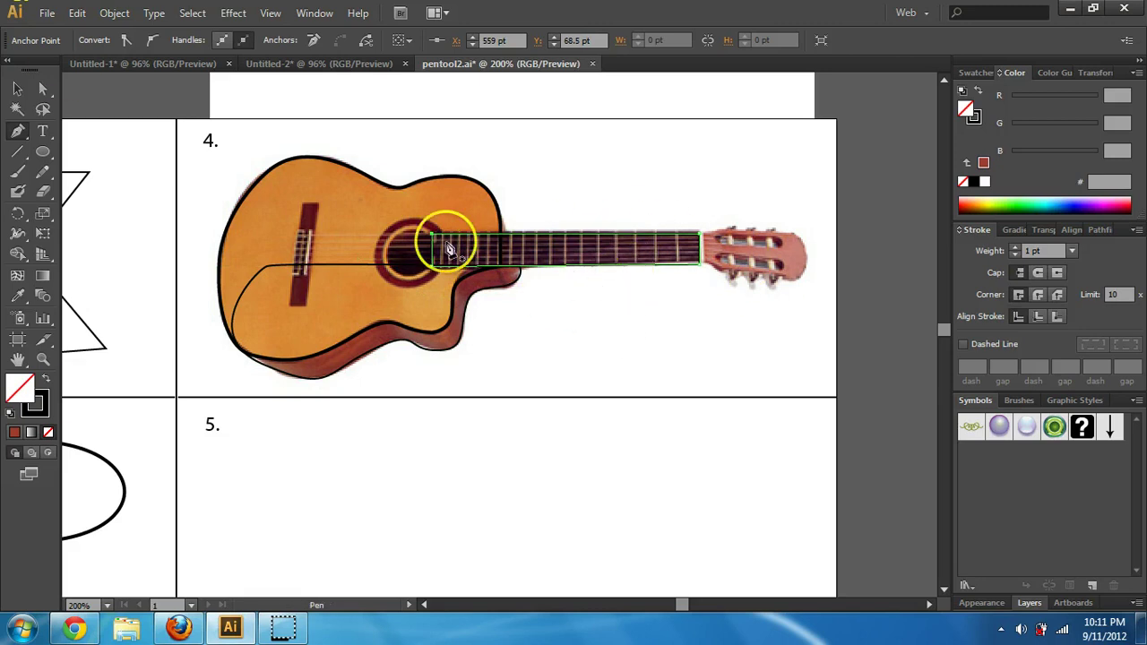
# Finish the fretboard path and deselect it, leaving the Selection tool active.
pyautogui.click(14, 81)
pyautogui.click(672, 209)
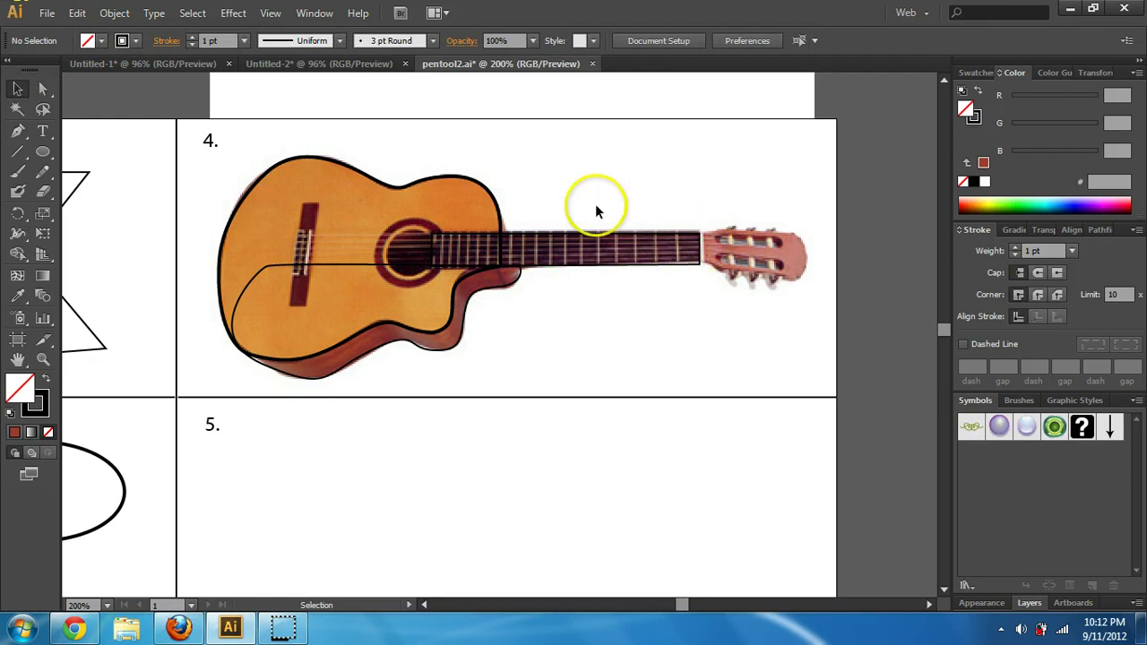
pyautogui.click(18, 130)
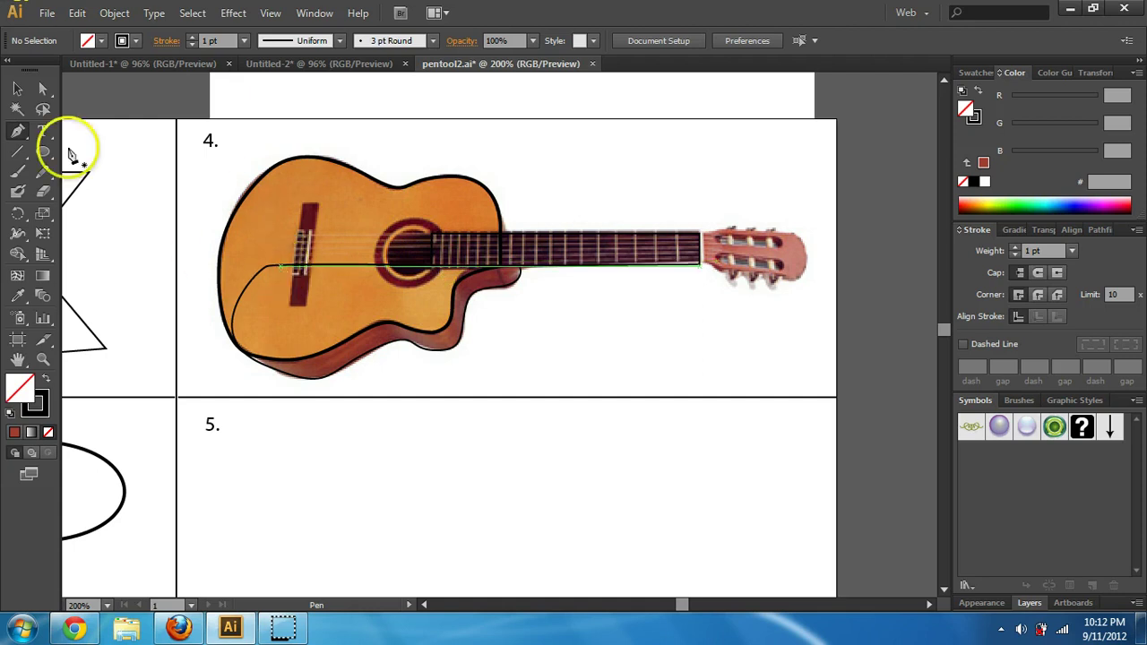
pyautogui.click(21, 90)
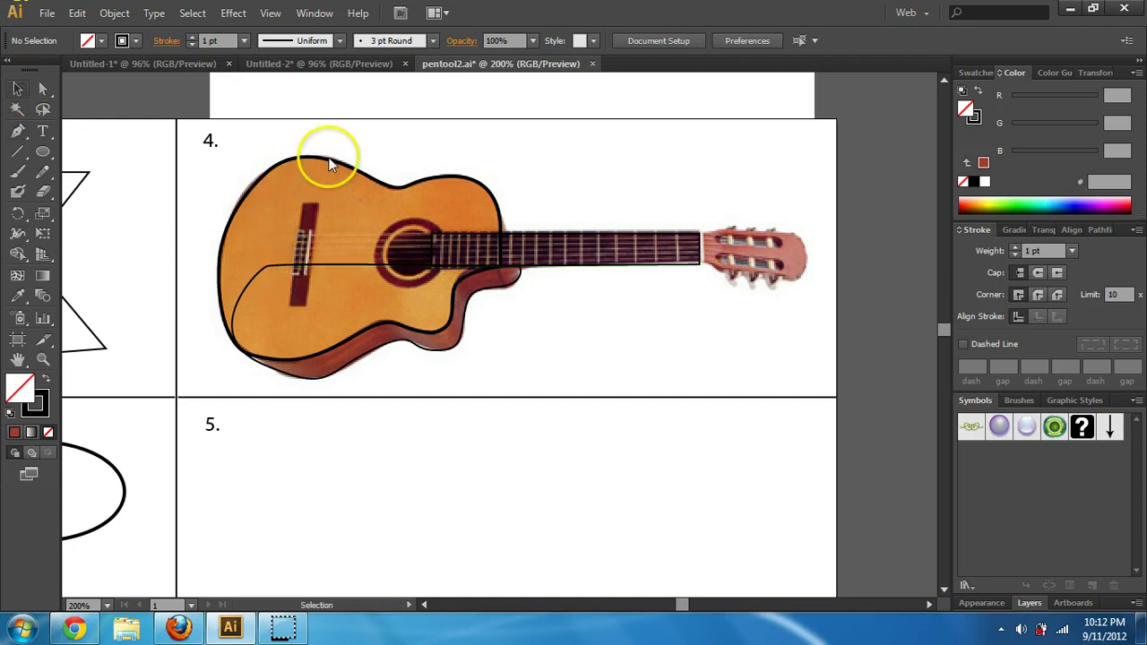
# Fill the guitar body shape with the white-to-black linear gradient swatch and display its gradient settings.
pyautogui.click(492, 204)
pyautogui.click(122, 40)
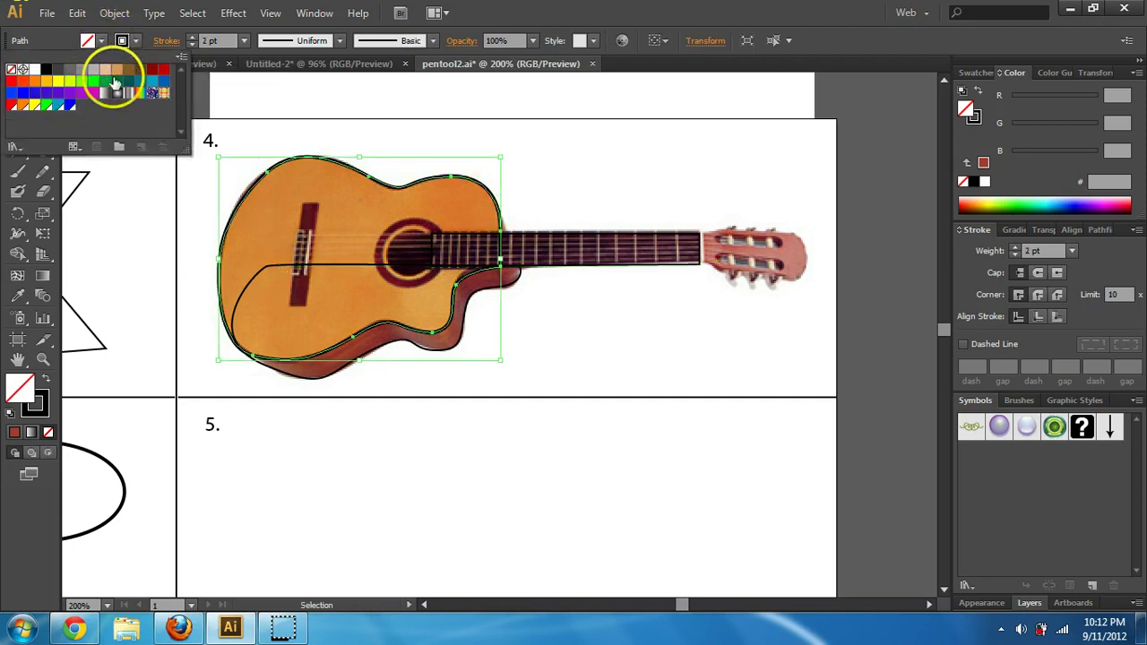
pyautogui.click(104, 93)
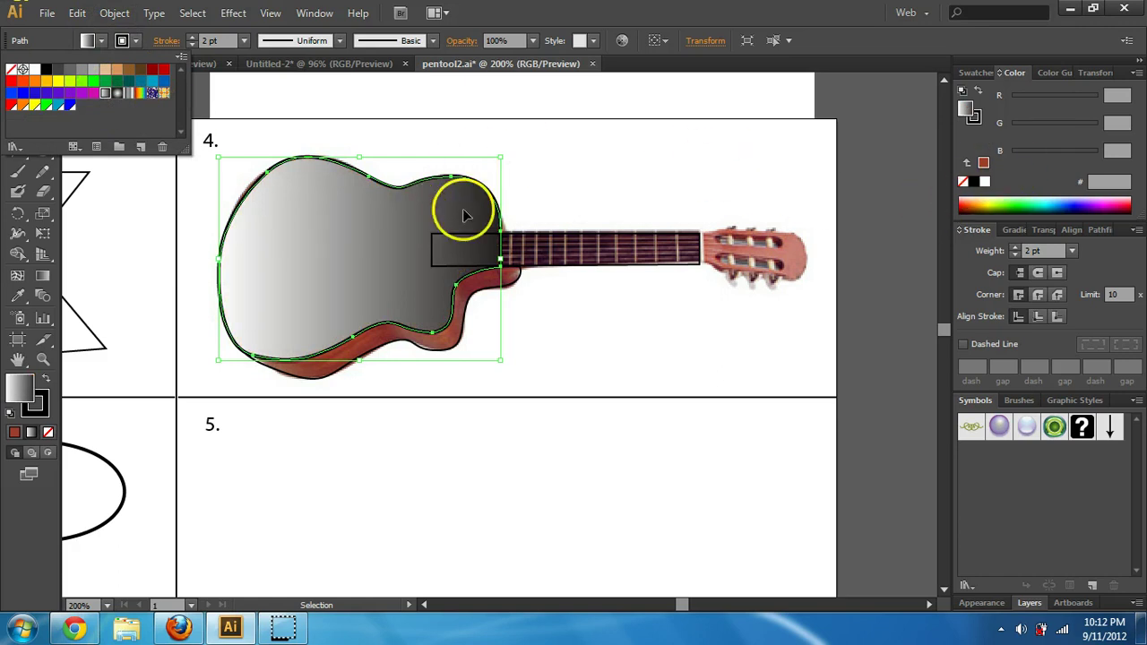
pyautogui.click(1100, 79)
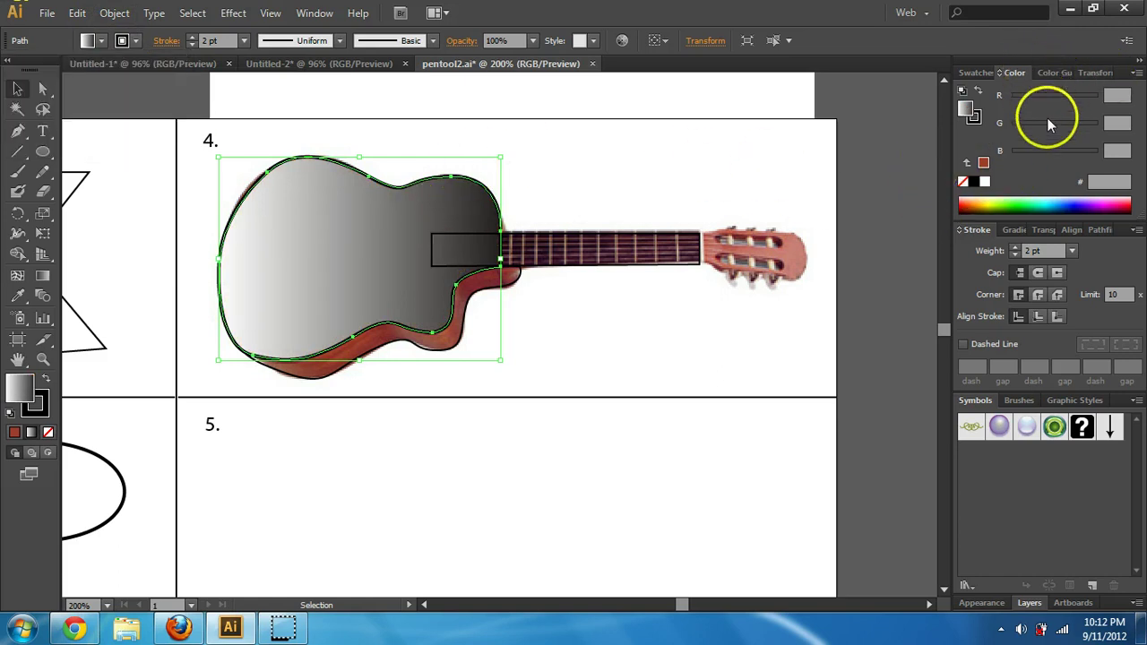
pyautogui.click(1015, 232)
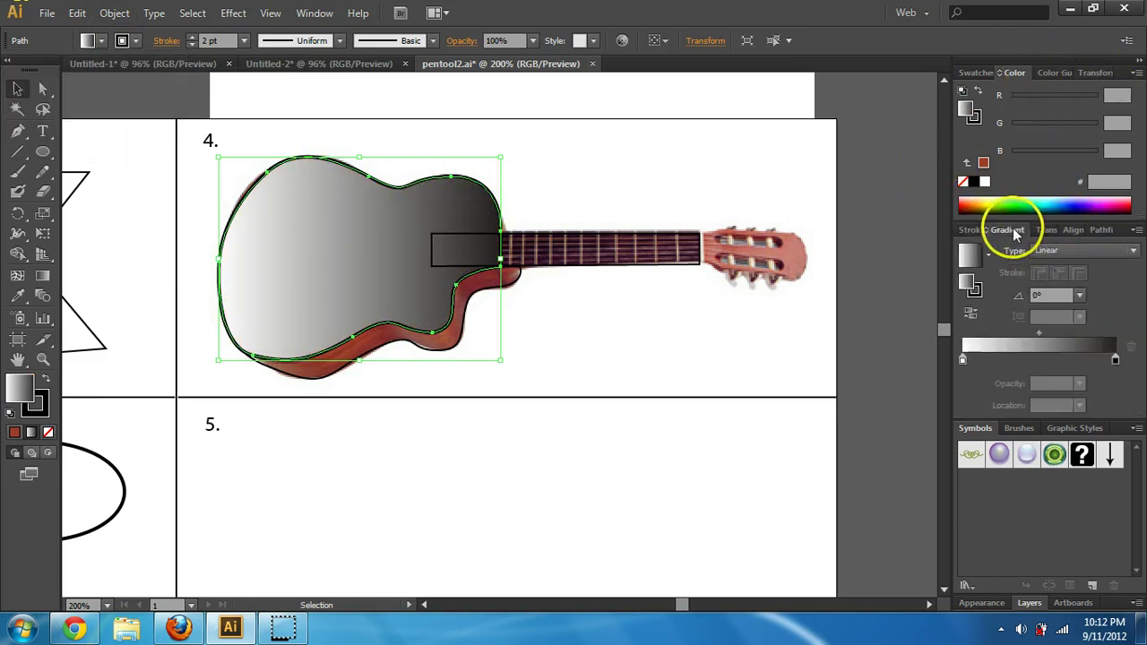
# Undo the gradient fill on the guitar body and leave the shape deselected.
pyautogui.click(544, 144)
pyautogui.press('a')
pyautogui.hotkey('ctrl', 'z')
pyautogui.click(577, 174)
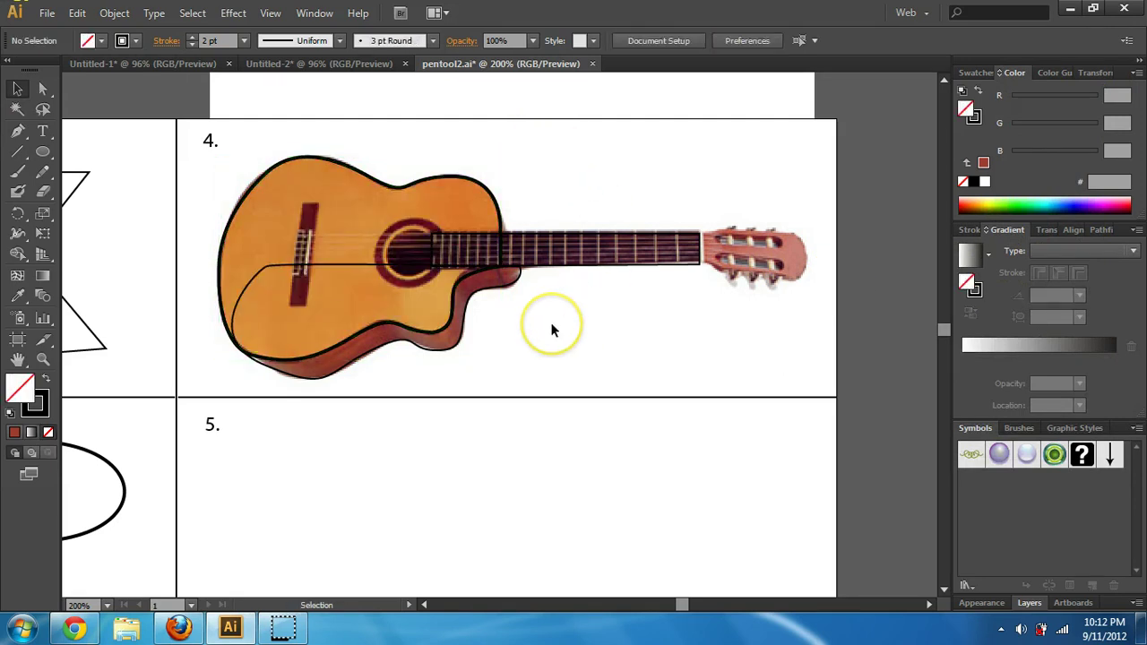
pyautogui.hotkey('ctrl', '-')
pyautogui.hotkey('ctrl', '-')
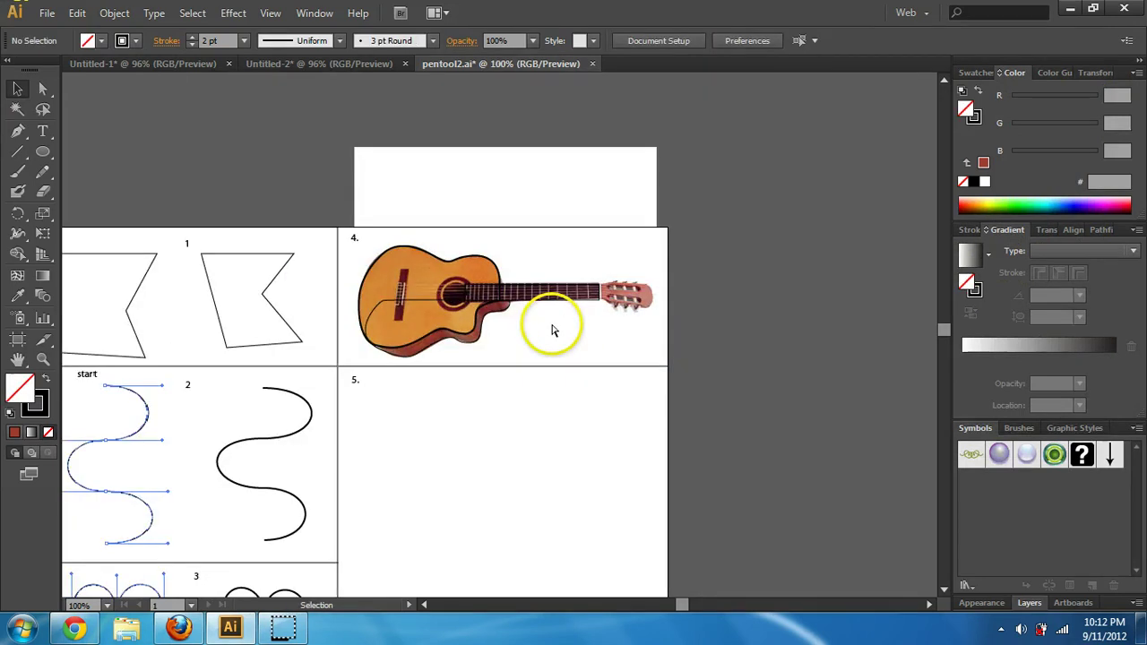
pyautogui.moveTo(430, 449); pyautogui.dragTo(596, 295)
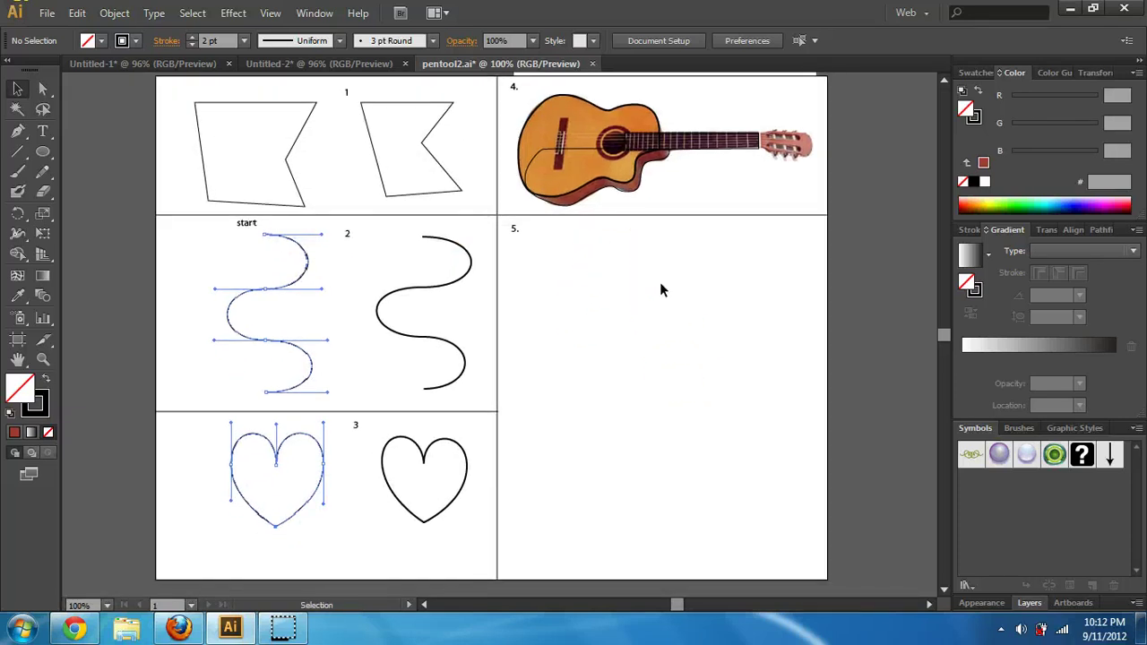
pyautogui.click(307, 628)
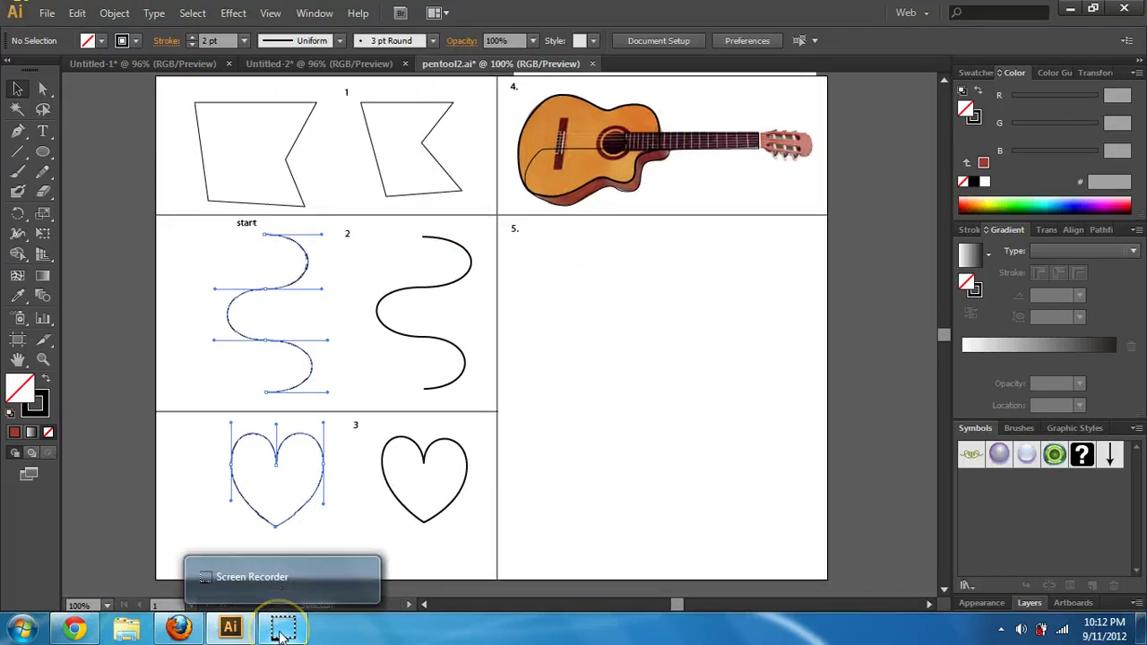